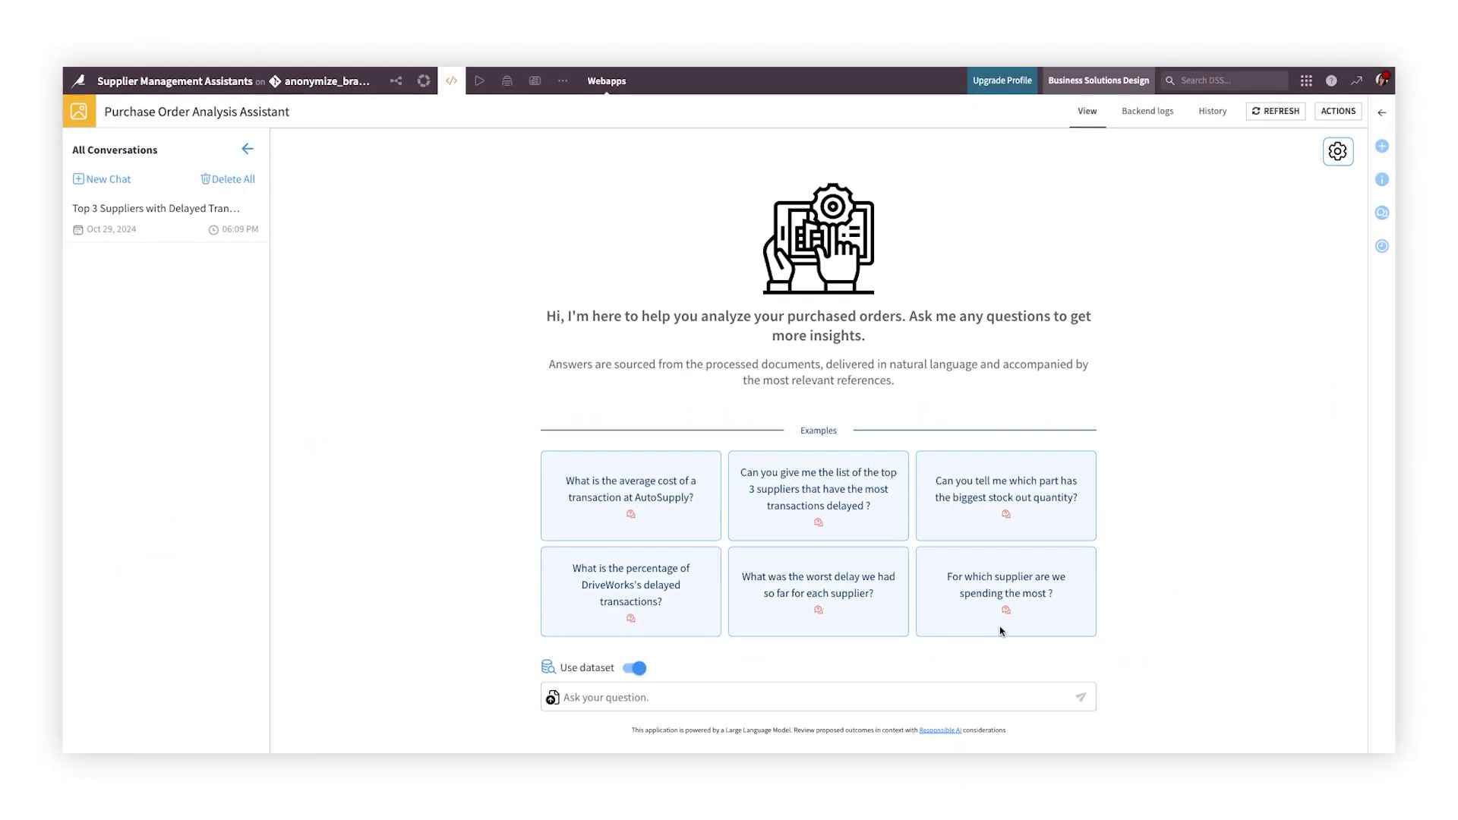
# Step: Ask the Purchase Order Analysis Assistant 'For which supplier are we spending the most?'
pyautogui.click(1003, 626)
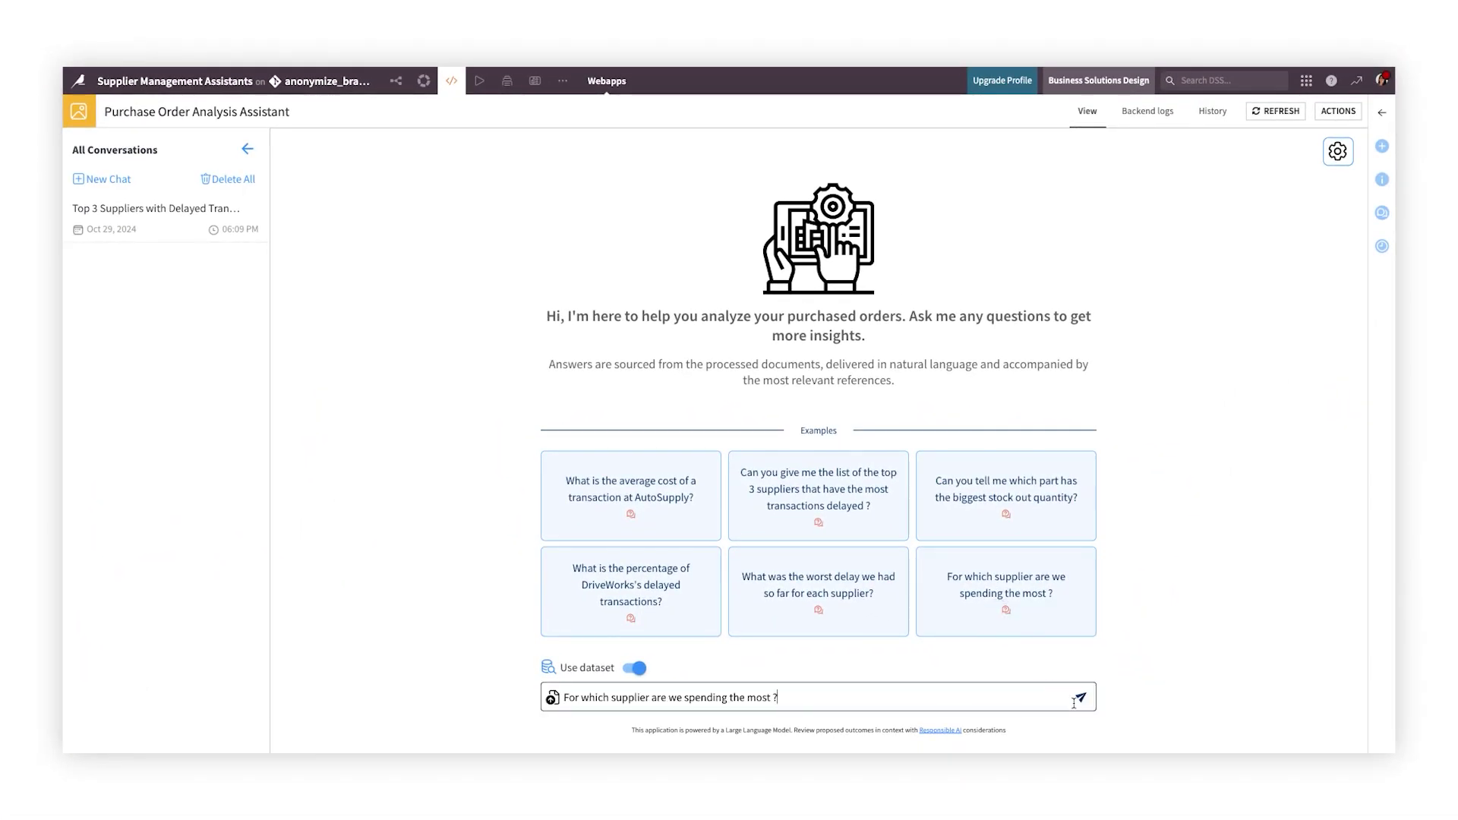
pyautogui.click(1076, 702)
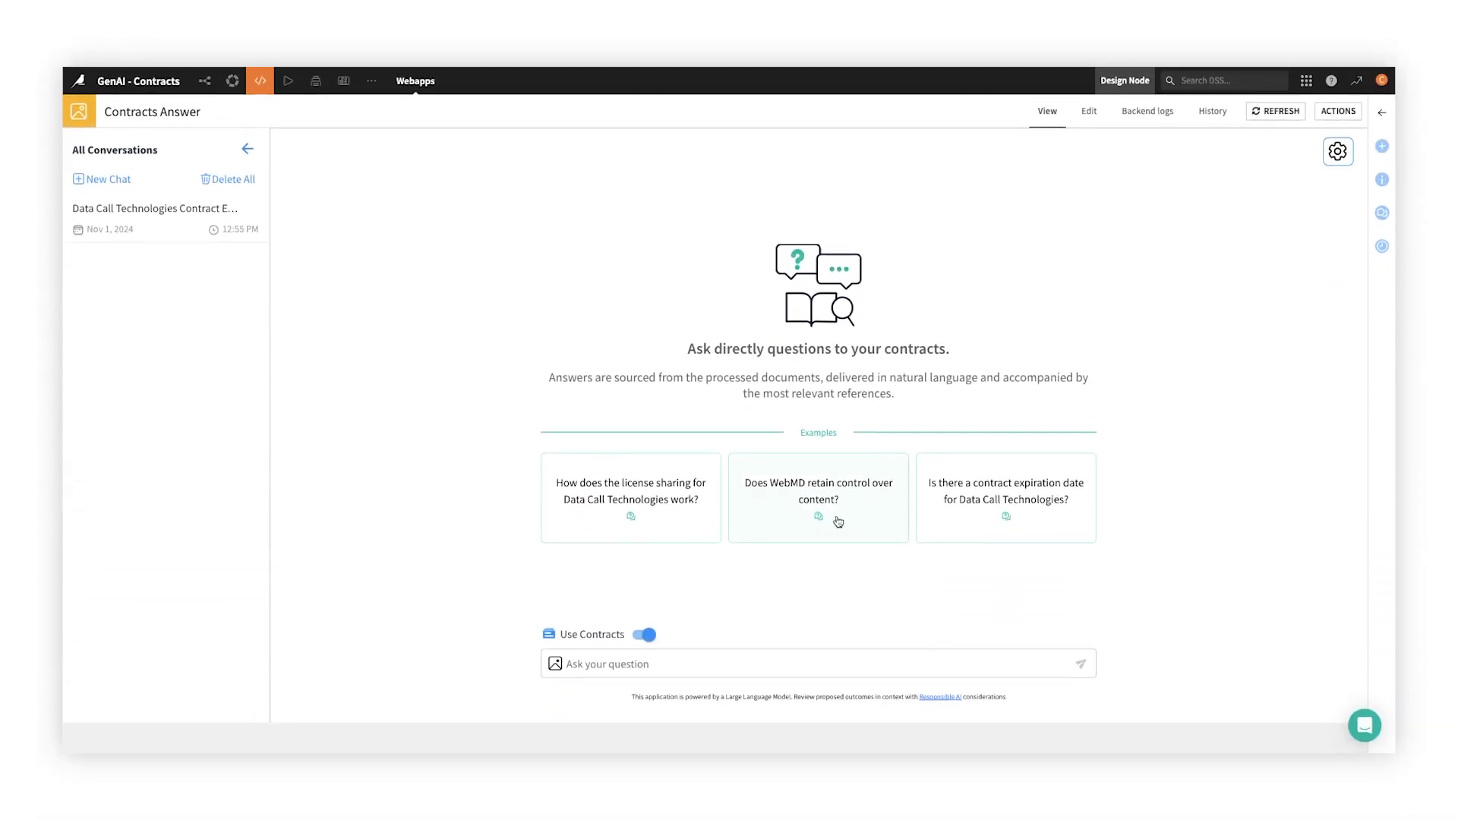
# Step: Ask for Data Call Technologies' contract expiration date, then ask 'how does the licensing work?'
pyautogui.click(970, 513)
pyautogui.click(1081, 666)
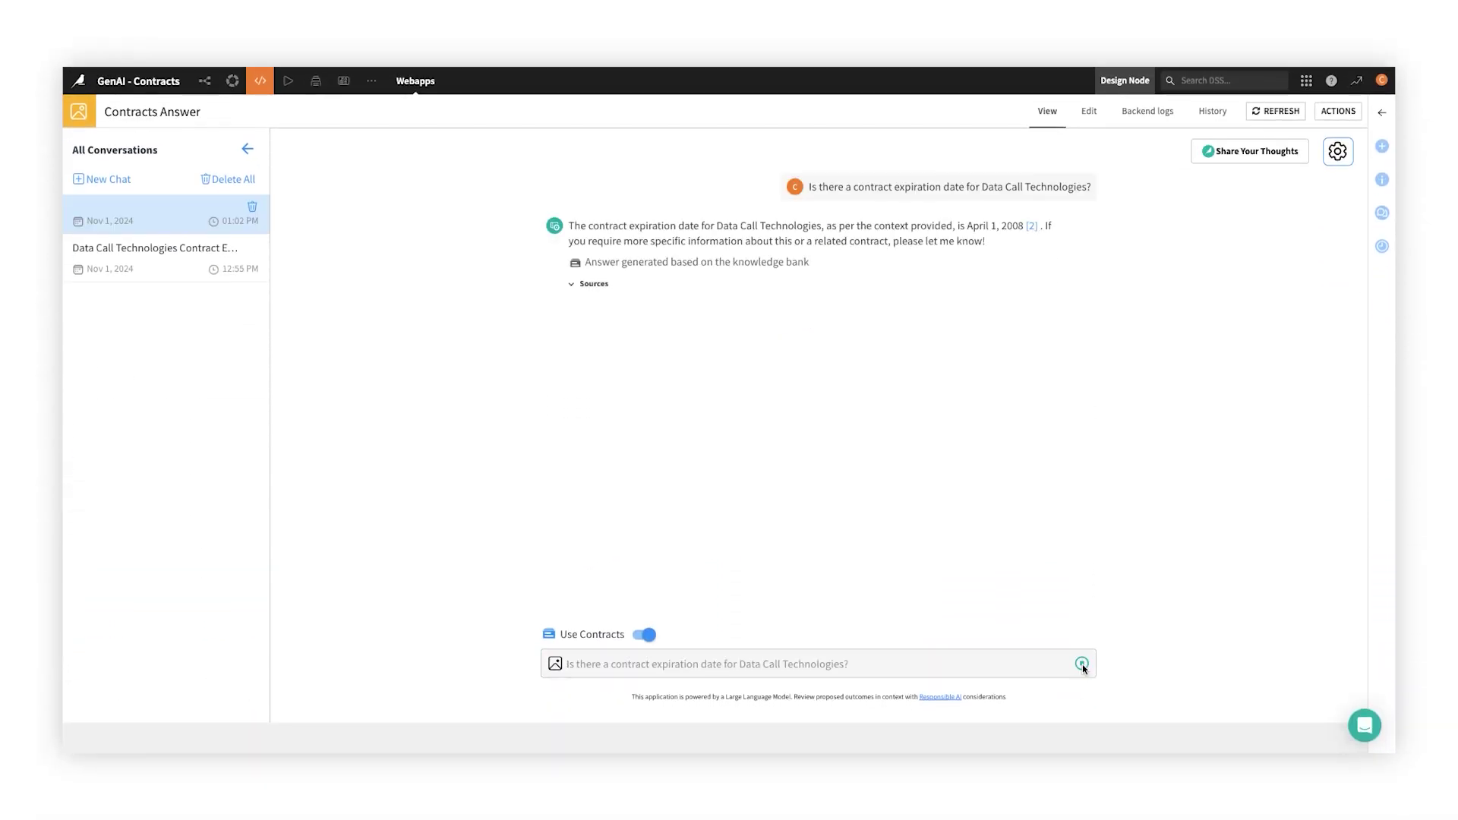
pyautogui.write('how does the')
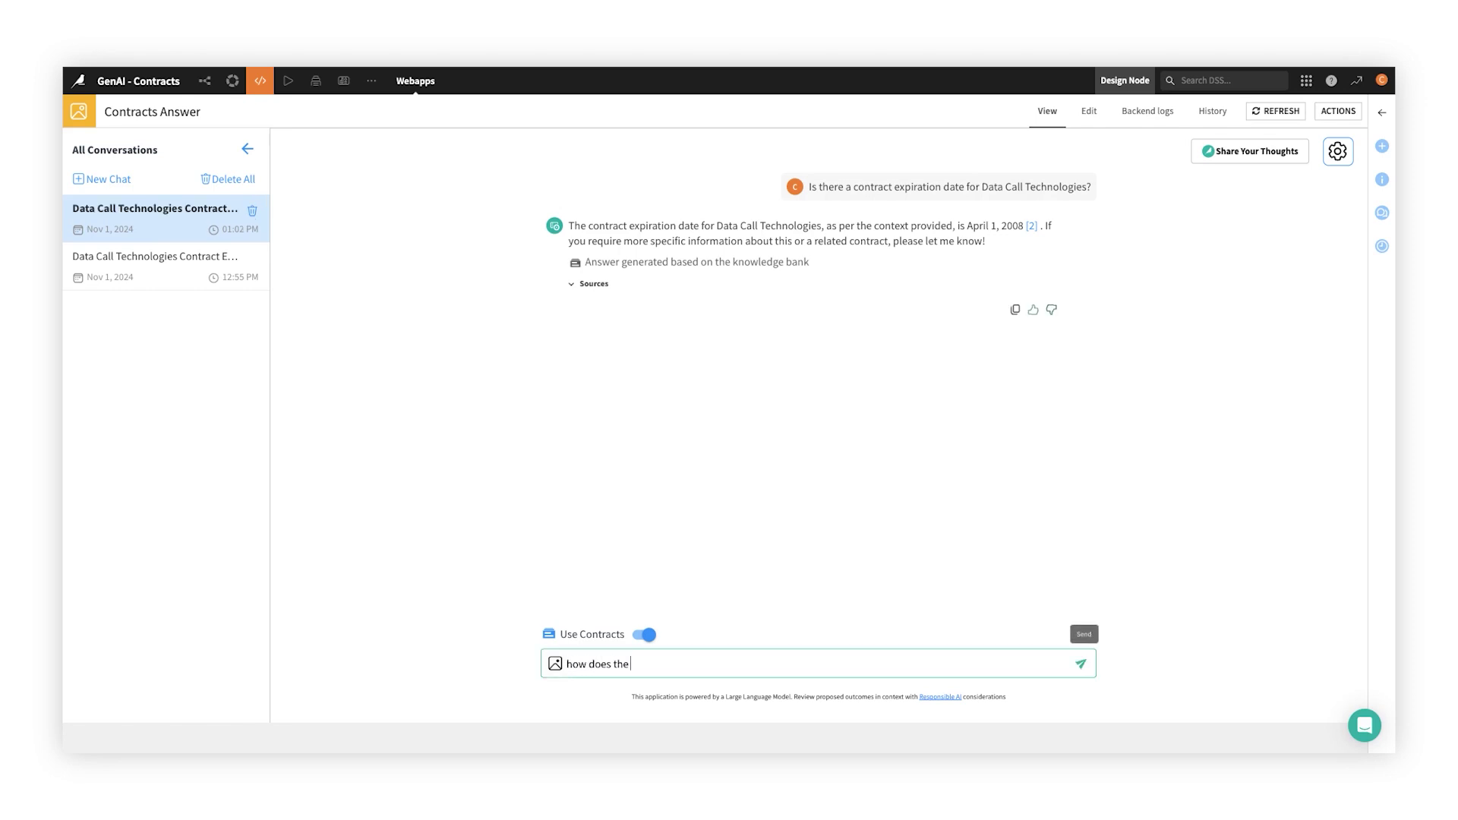
pyautogui.write(' licensing work?')
pyautogui.click(1081, 665)
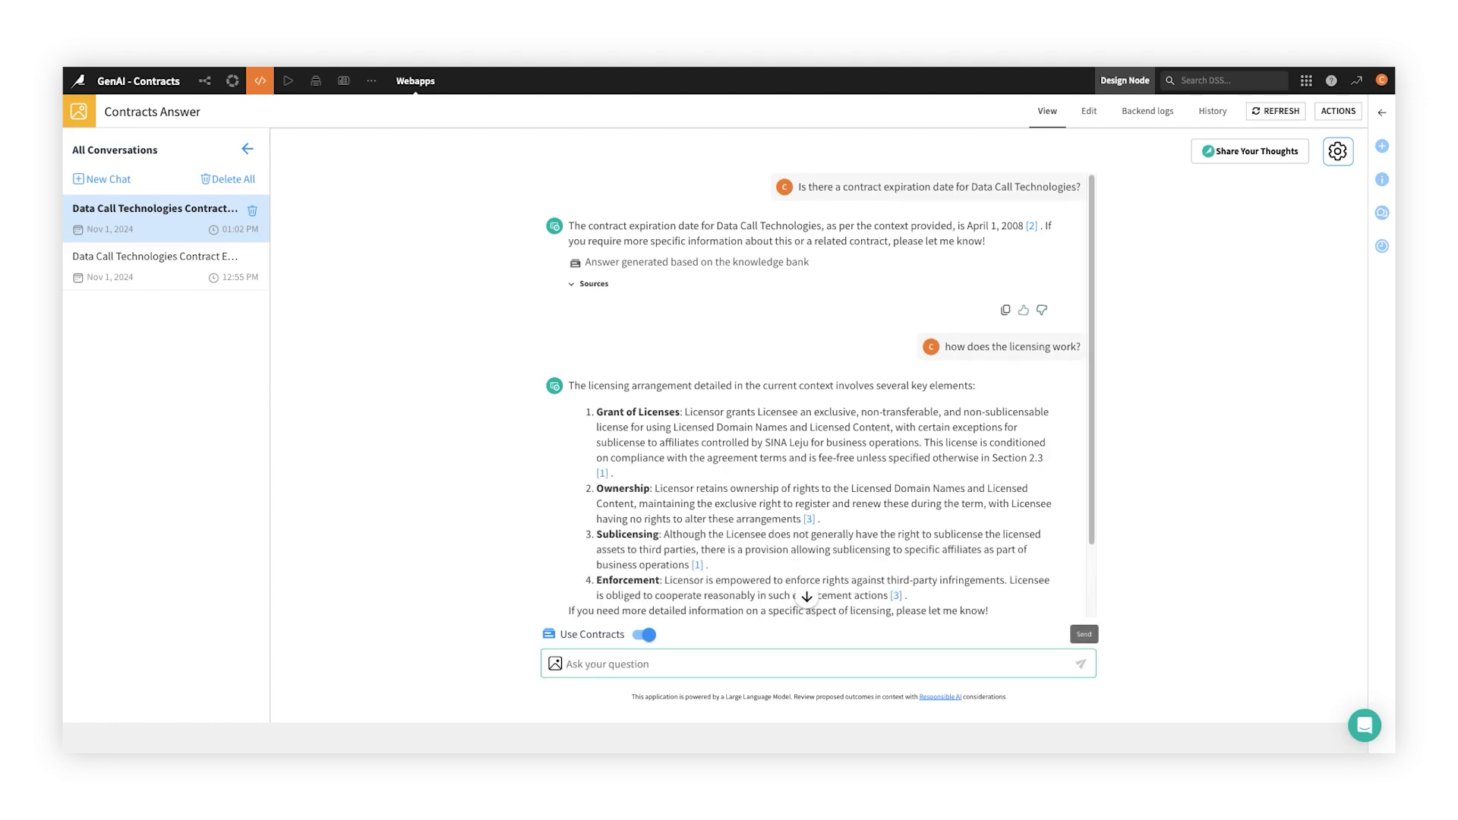
pyautogui.scroll(-2, 1093, 544)
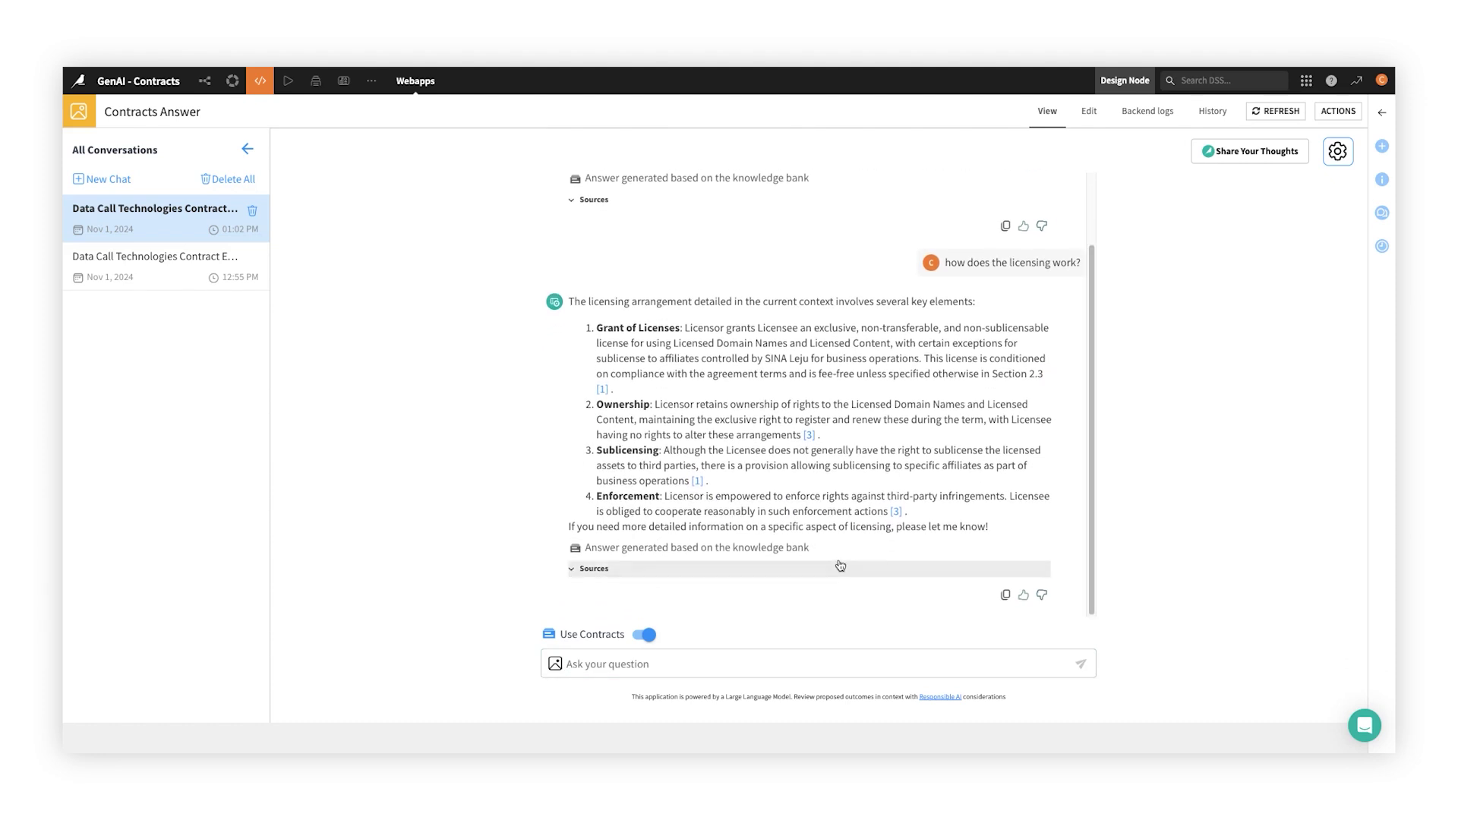
# Step: Keep GPT-4o as the LLM in the Contracts Answer settings and move to the project Flow
pyautogui.click(1089, 111)
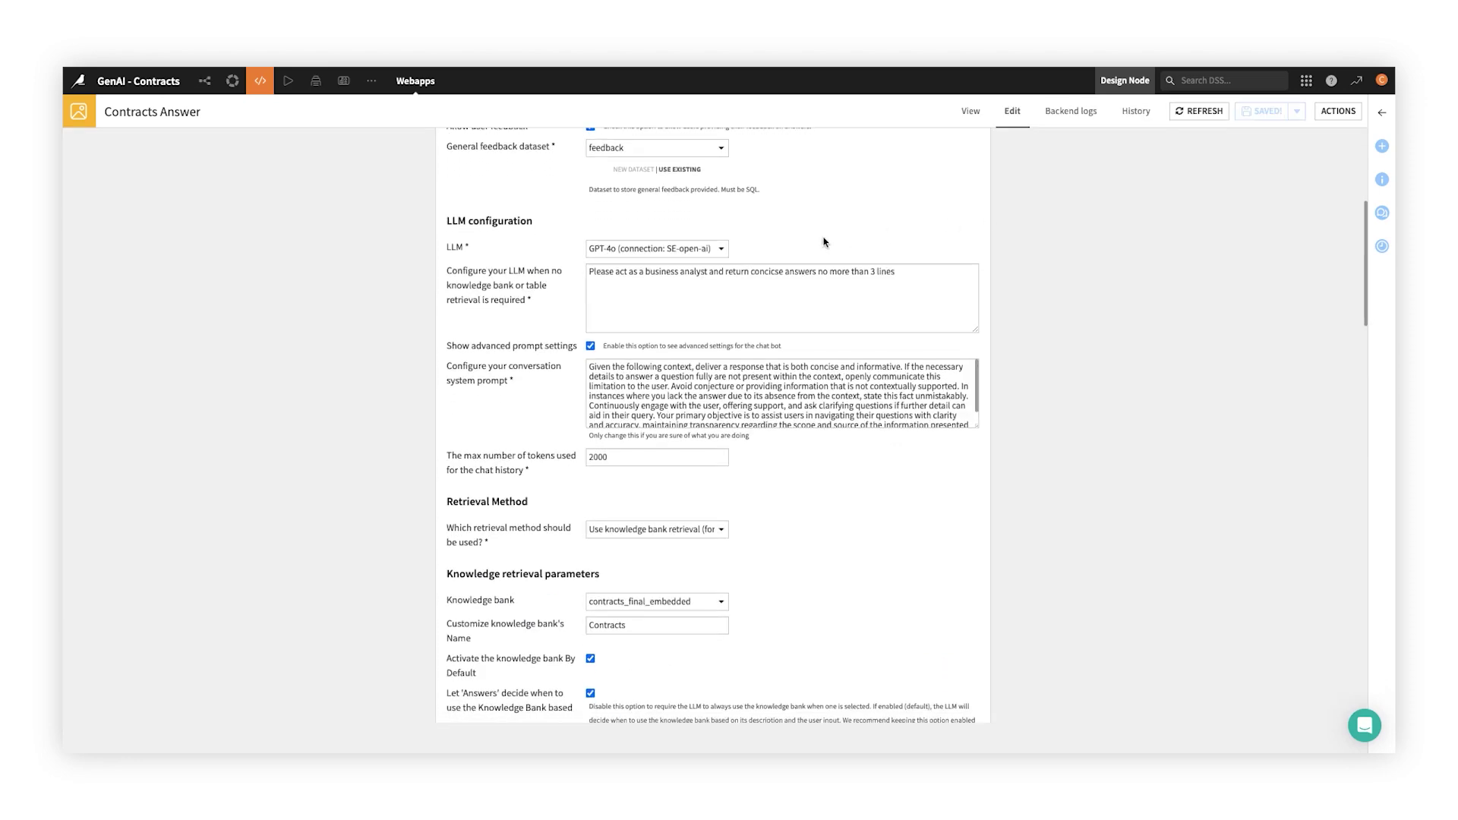
pyautogui.click(722, 251)
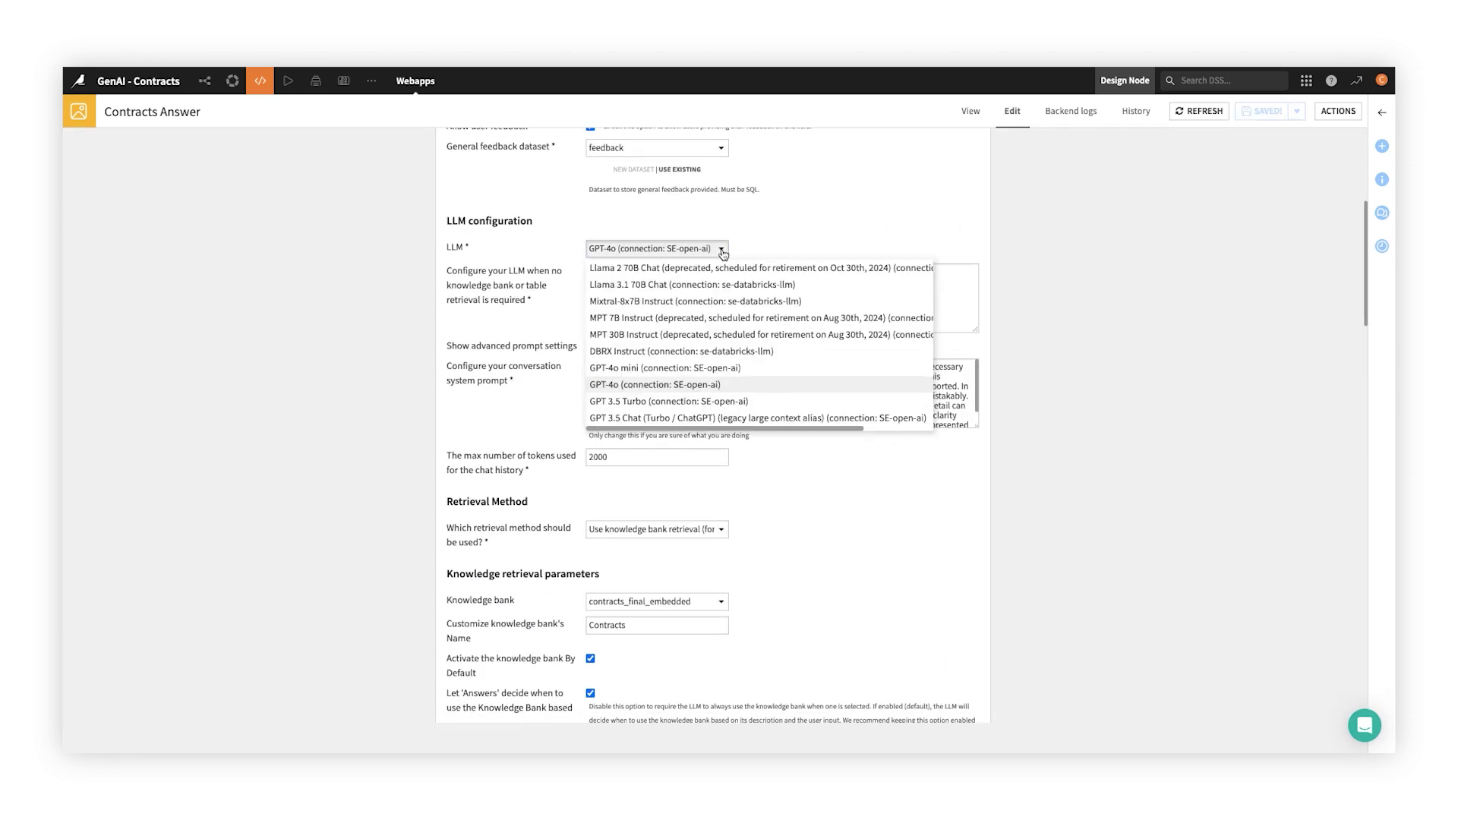
pyautogui.click(723, 251)
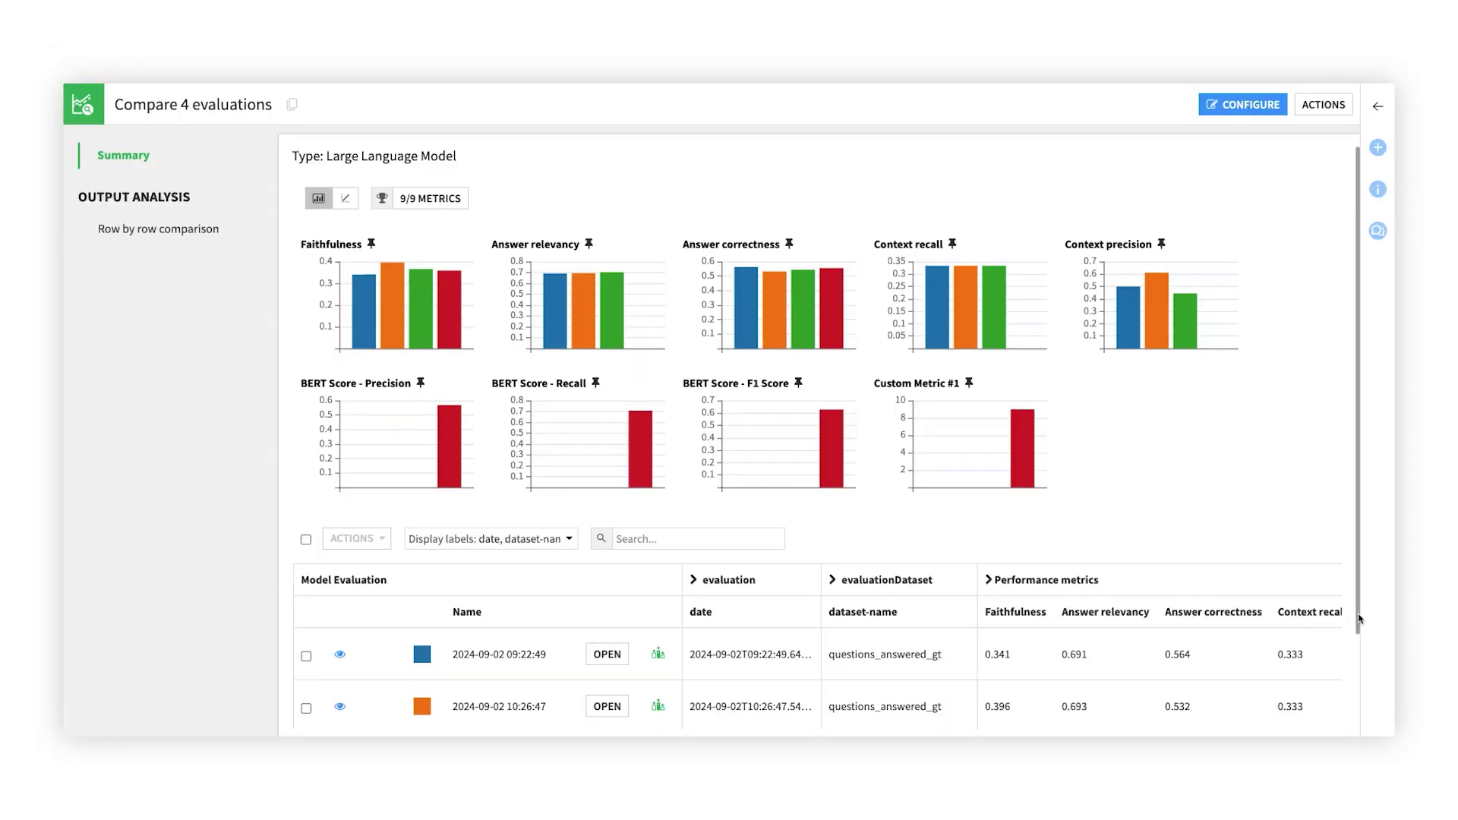
pyautogui.moveTo(1359, 619); pyautogui.dragTo(1355, 702)
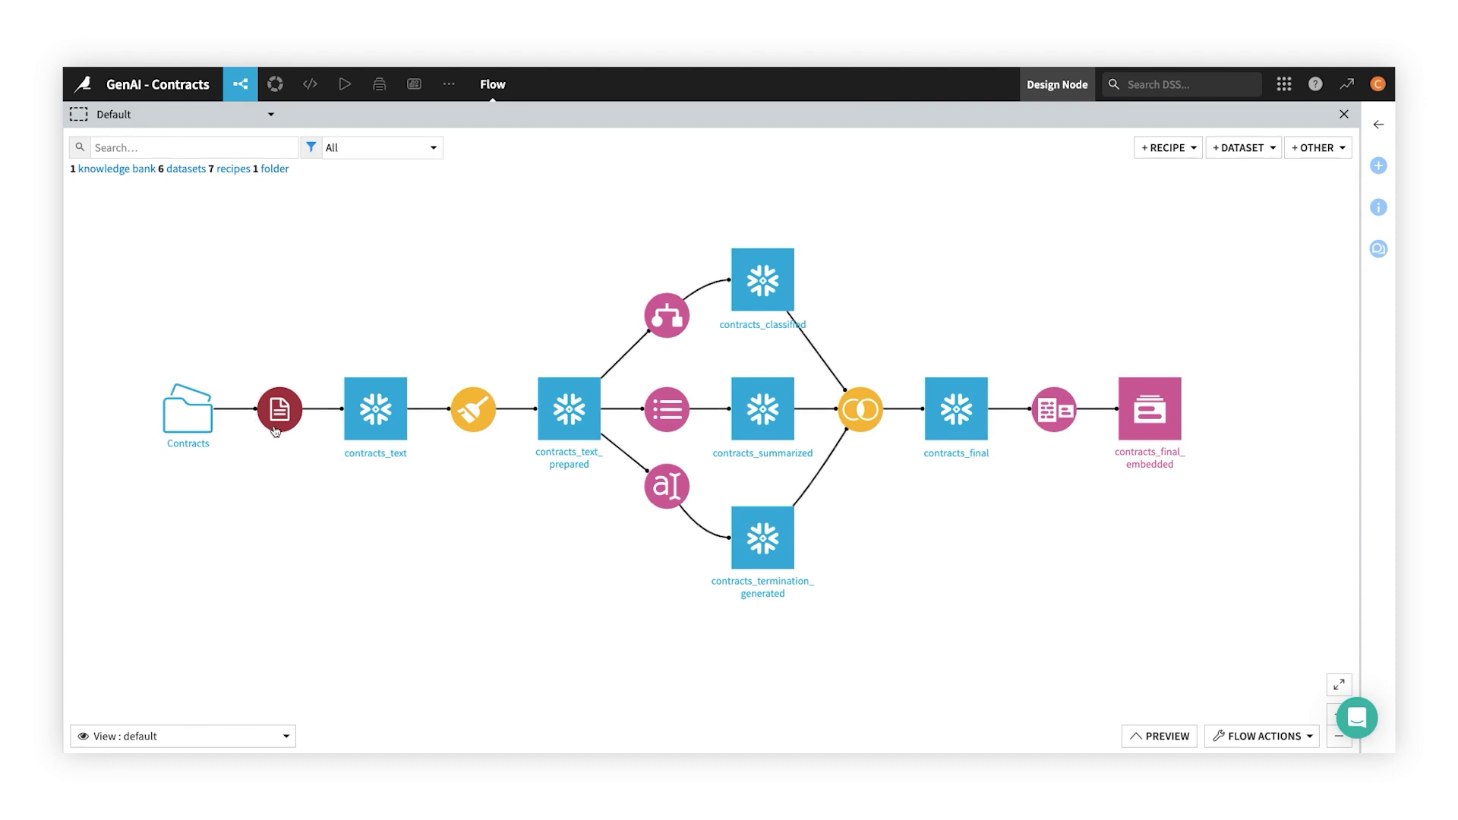
# Step: Look over the flow's recipes and datasets, then return to the Contracts Answer chat
pyautogui.moveTo(275, 431)
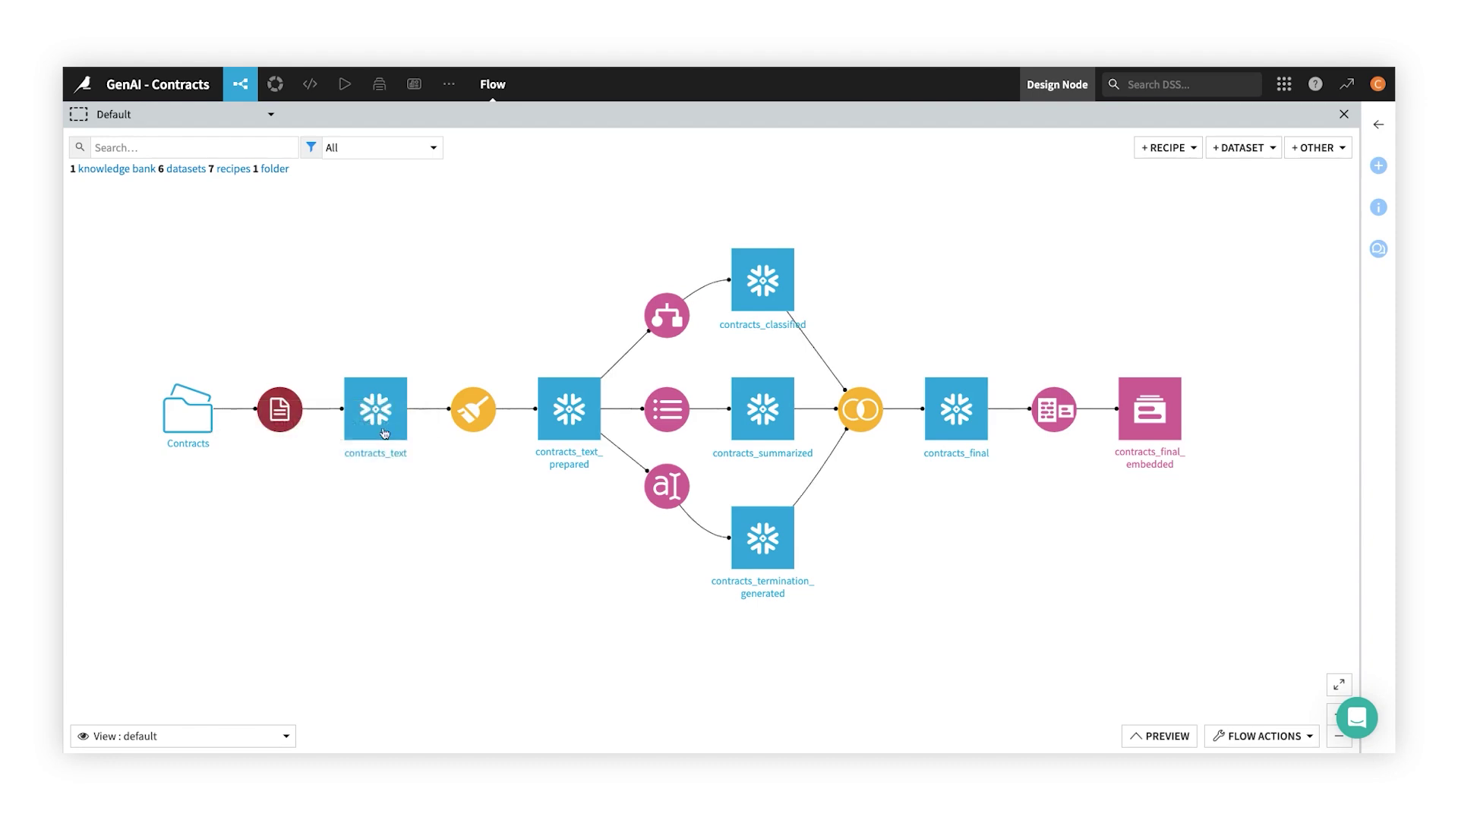
pyautogui.moveTo(1046, 430)
pyautogui.moveTo(1129, 423)
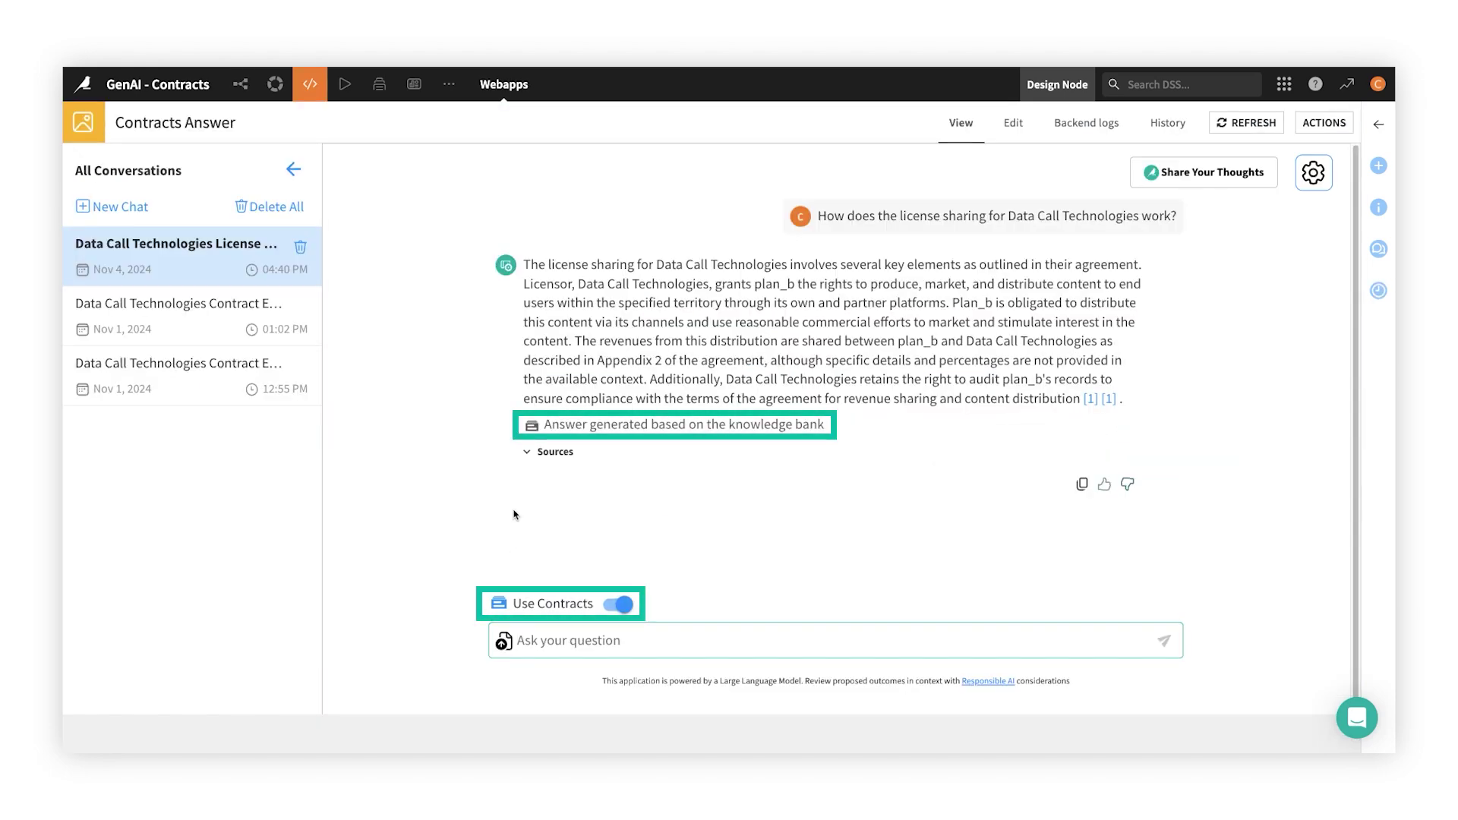
# Step: Reveal the Content License Agreement source excerpts under the license-sharing answer and scroll through them
pyautogui.click(531, 454)
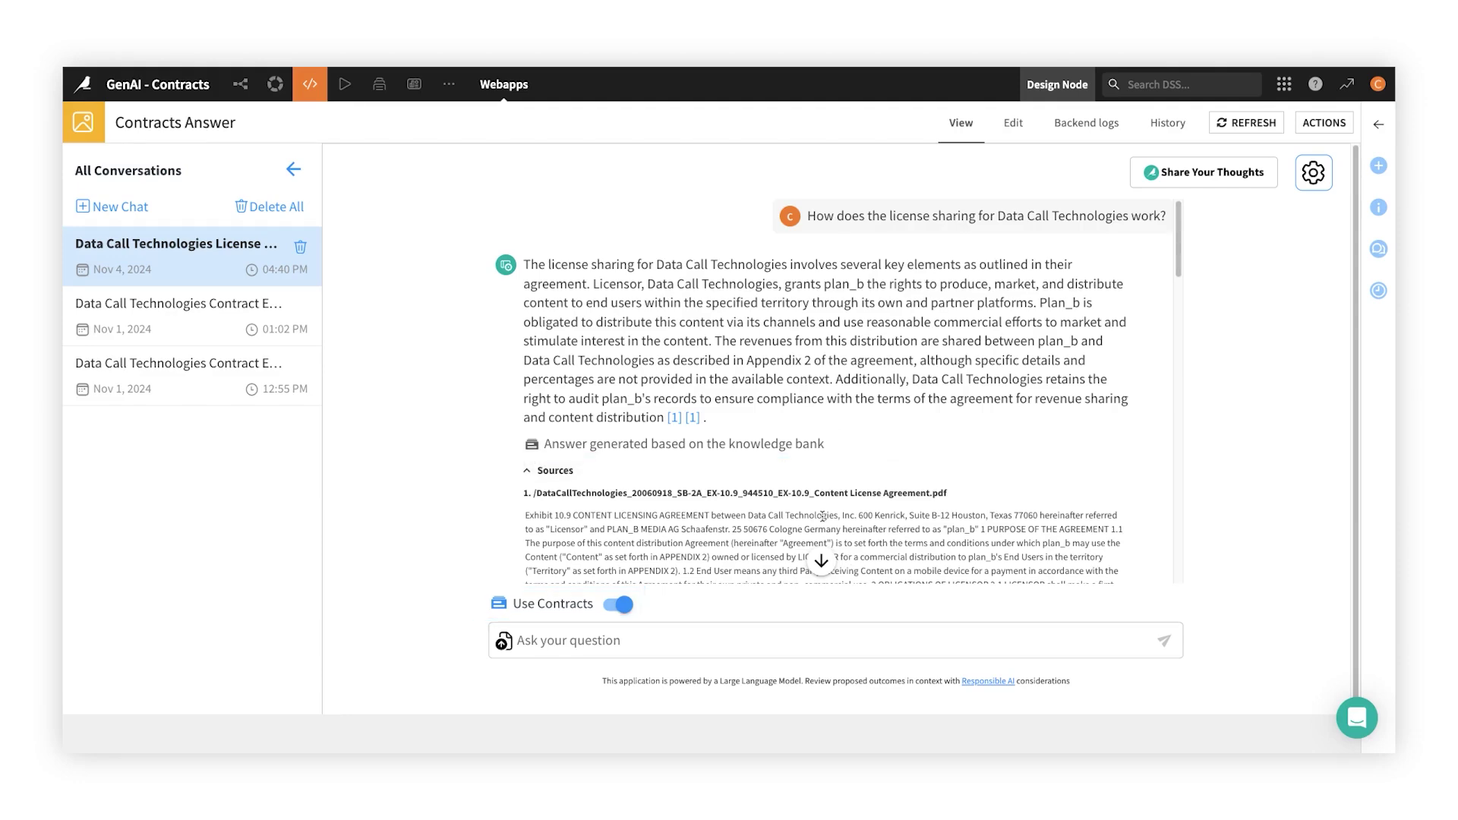
pyautogui.scroll(-10, 823, 517)
pyautogui.scroll(-8, 823, 521)
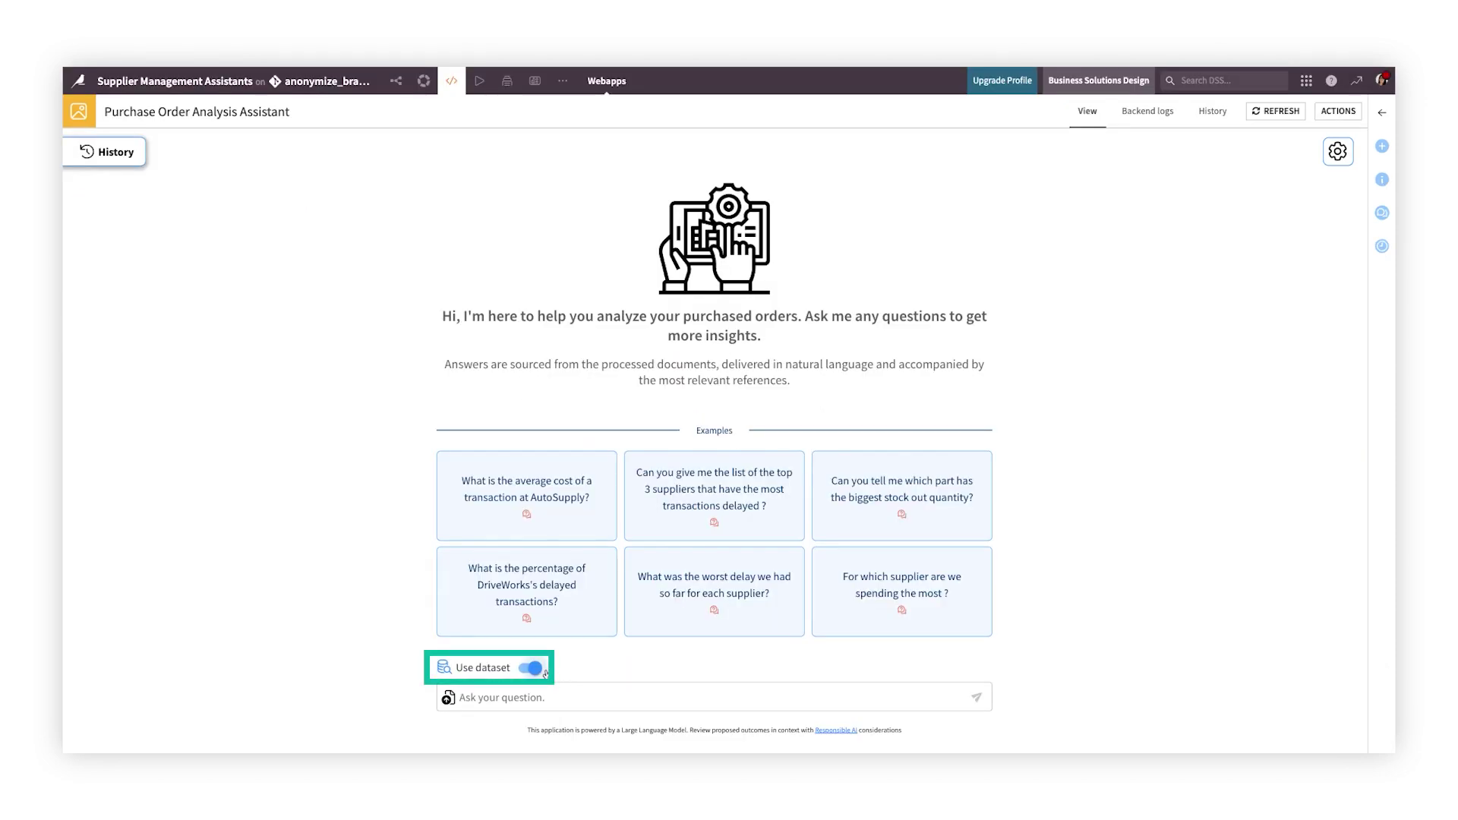
# Step: Ask for DriveWorks's delayed-transaction percentage (43.17%) and expand the SQL query behind the answer
pyautogui.click(557, 622)
pyautogui.click(976, 699)
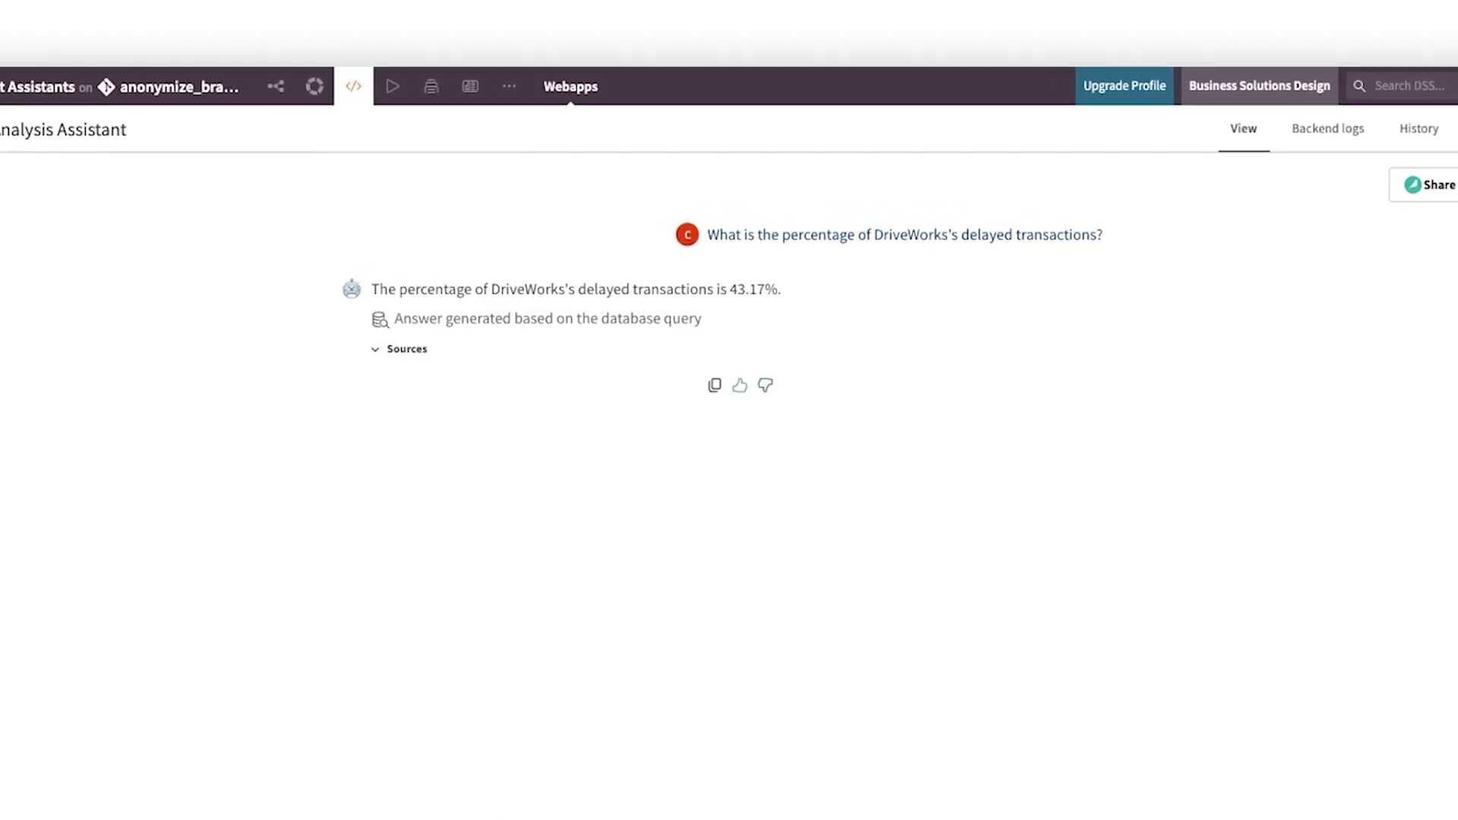
pyautogui.click(376, 363)
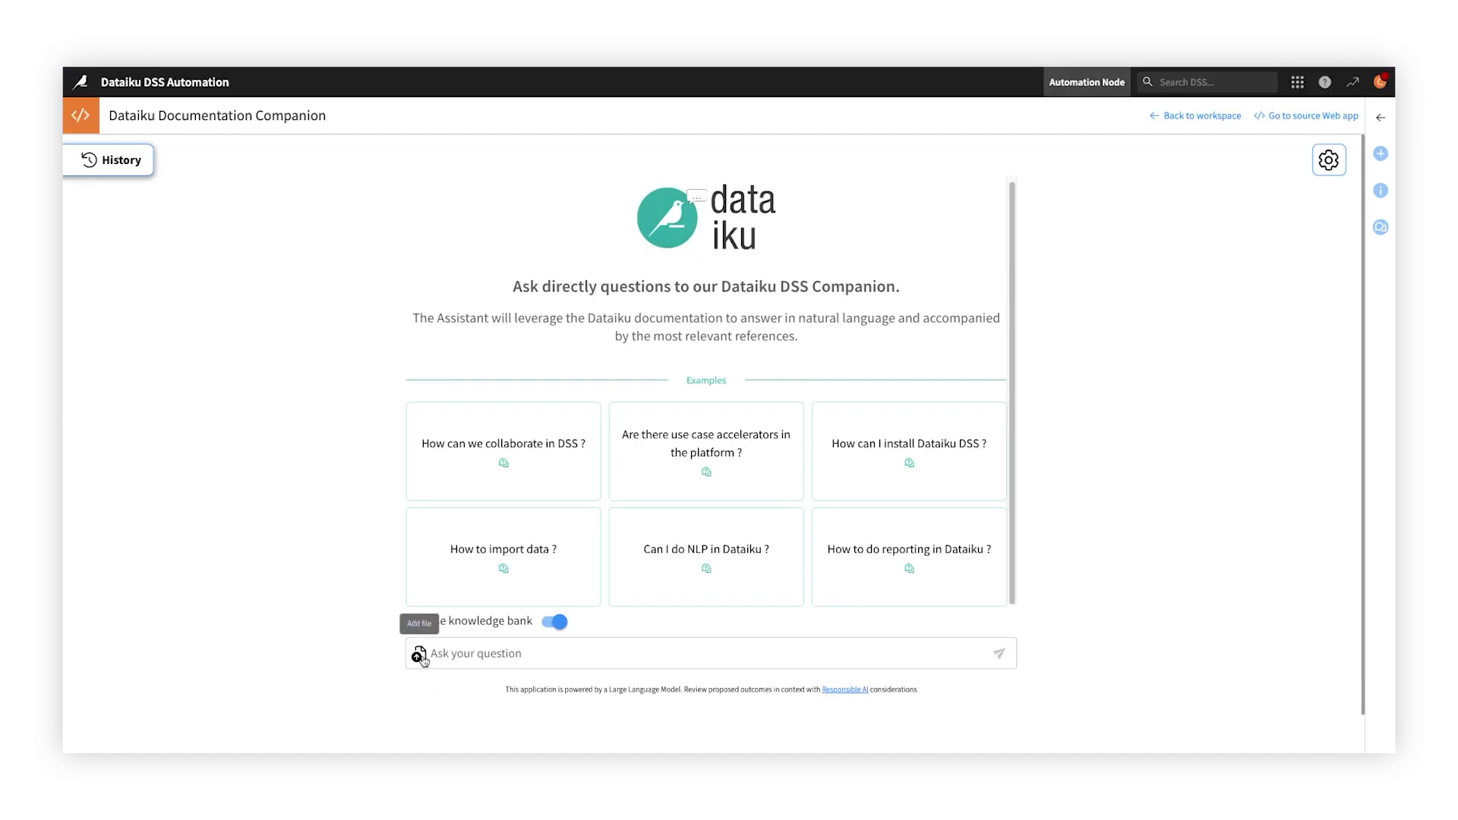
# Step: Upload 2407.01370v1.pdf and ask for a summary of its key methods, conclusions and main takeaways
pyautogui.click(419, 654)
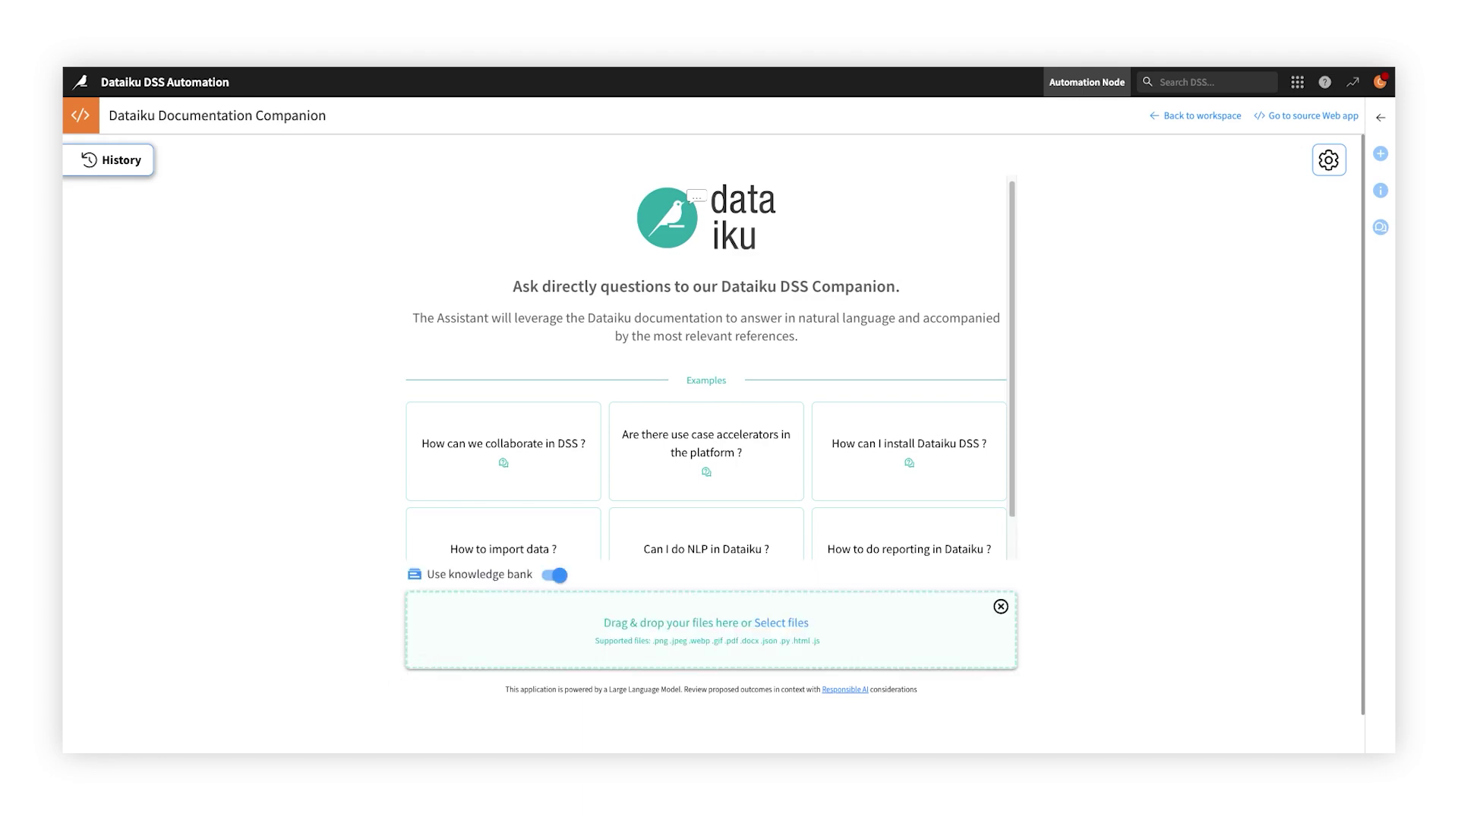
pyautogui.moveTo(410, 733); pyautogui.dragTo(559, 643)
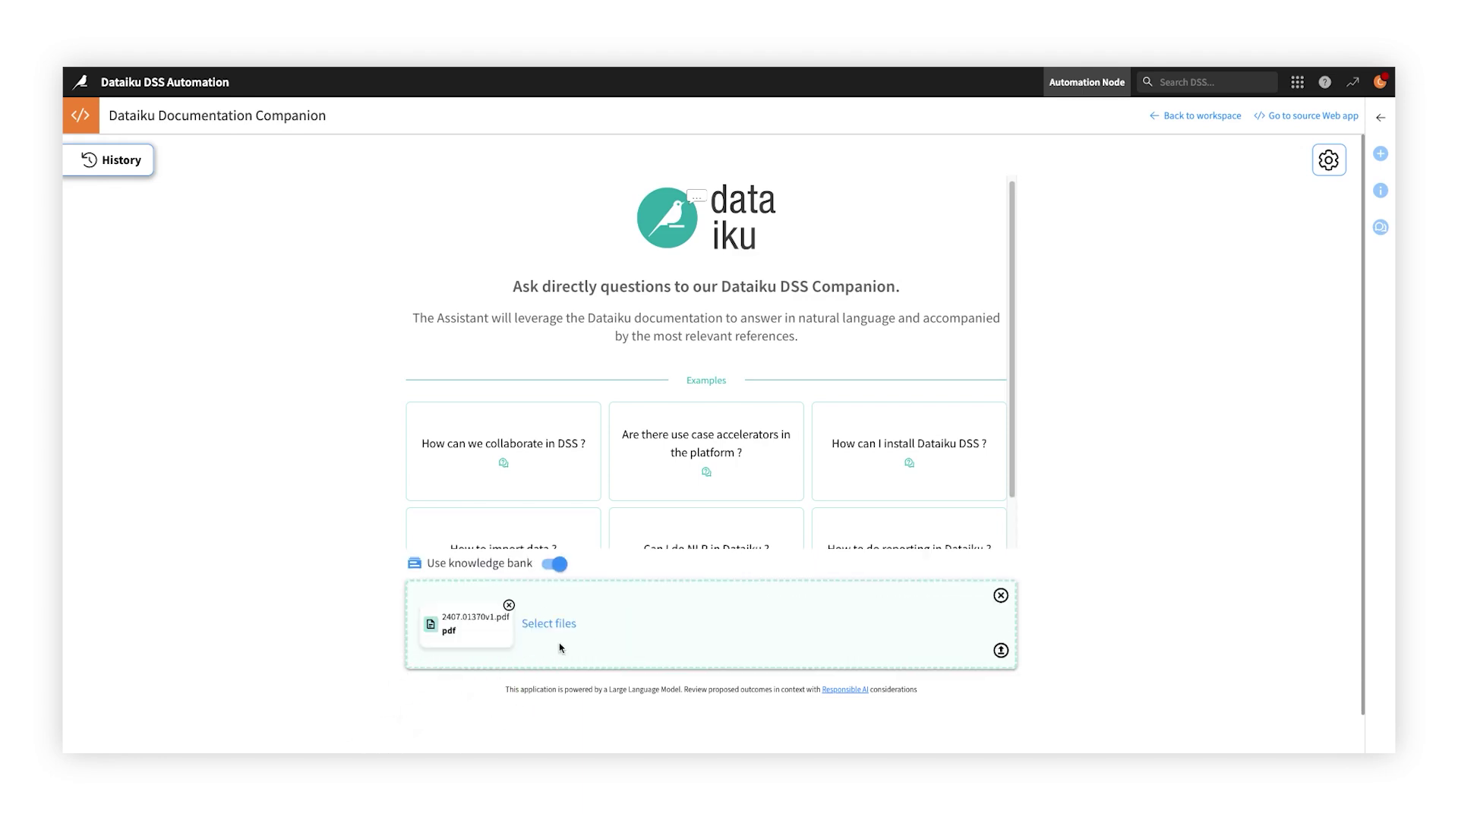
pyautogui.click(1001, 652)
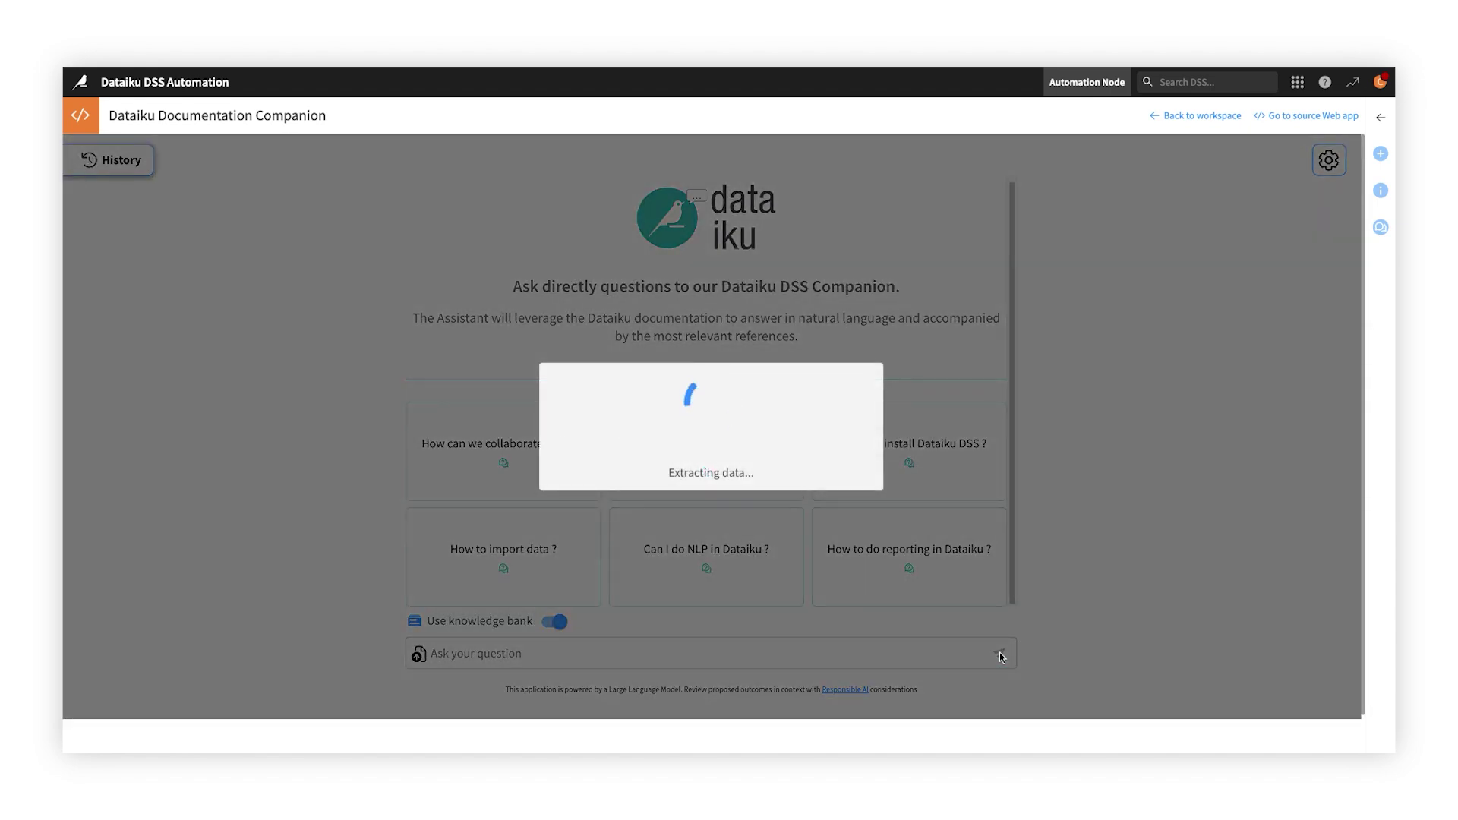
pyautogui.write('Summarize the')
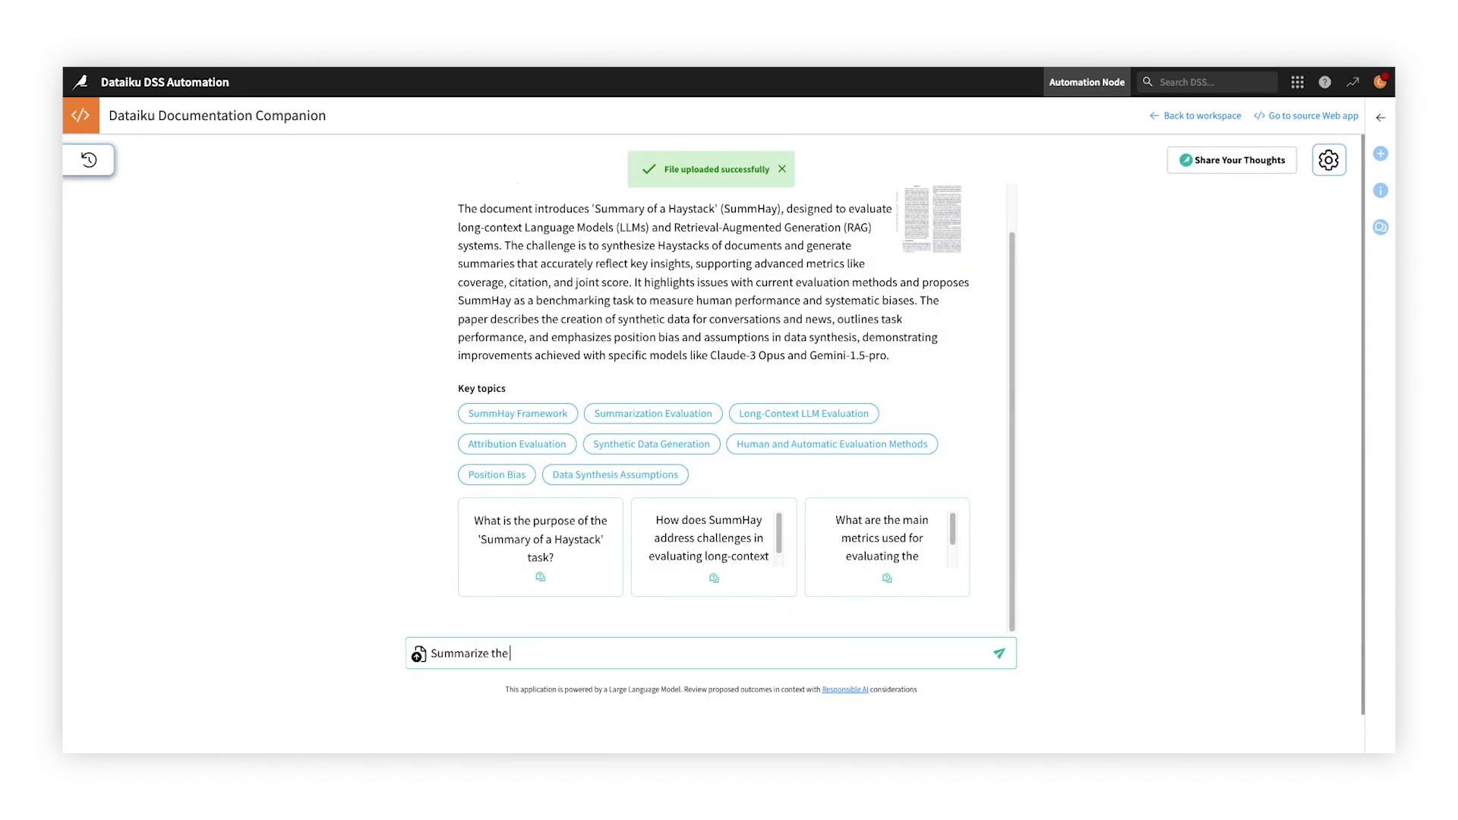
pyautogui.write(' key methods, conclusions, and main take')
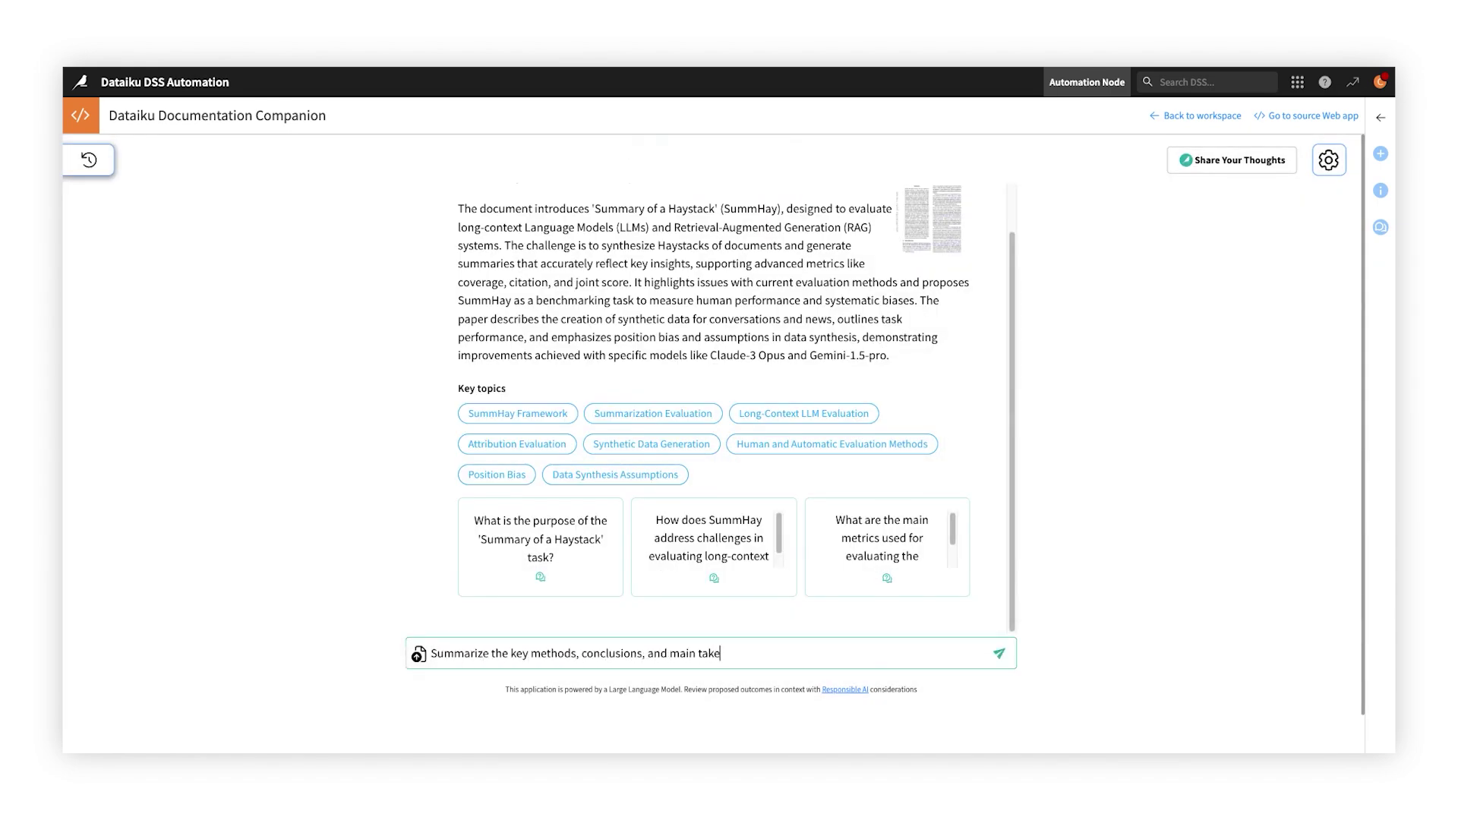
pyautogui.write('aways of this research paper')
pyautogui.press('Return')
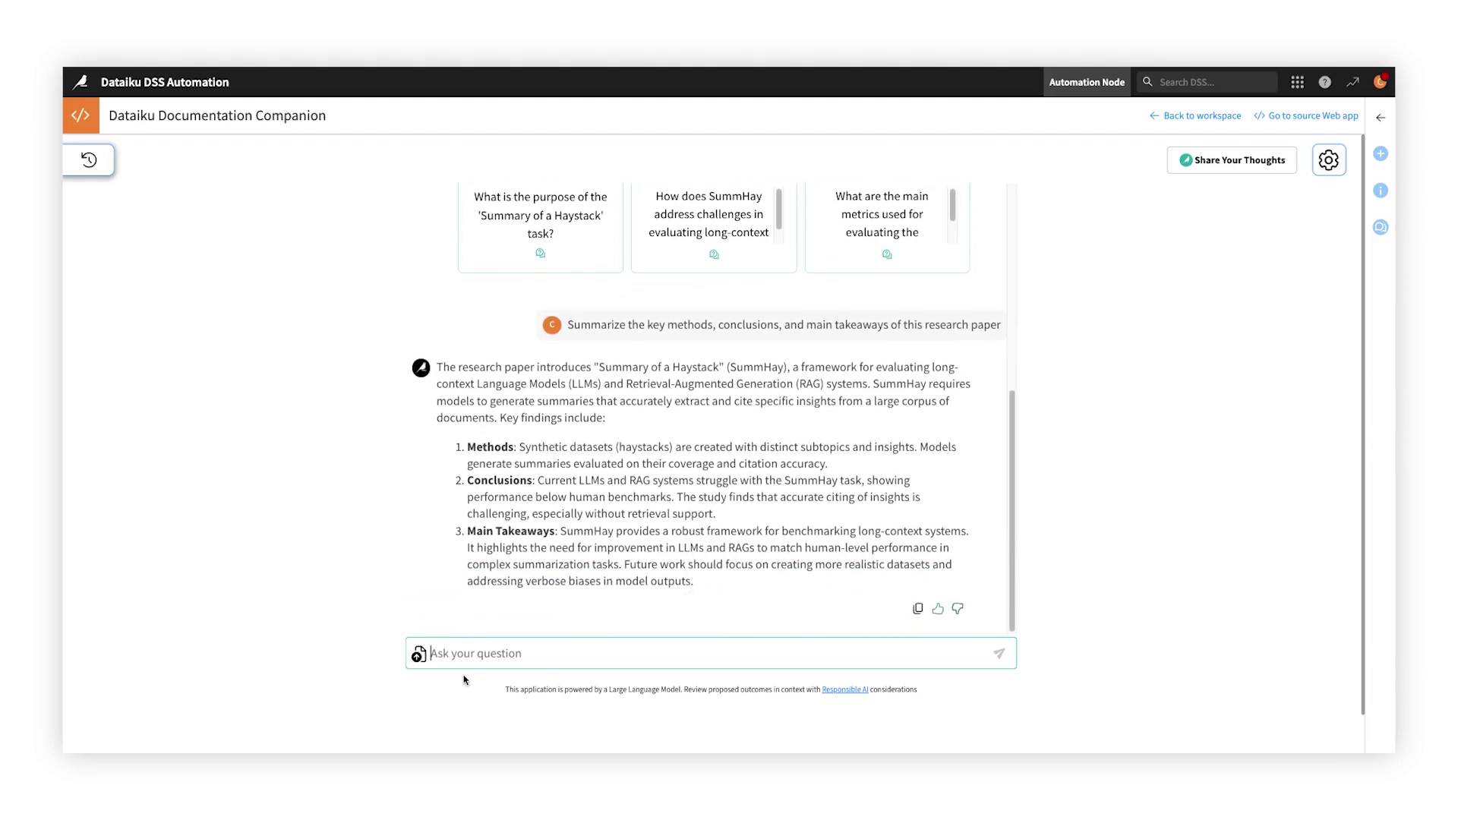
# Step: Upload MAF_20240520_CS3_LH2.png and ask for a caption and description of the image
pyautogui.click(418, 655)
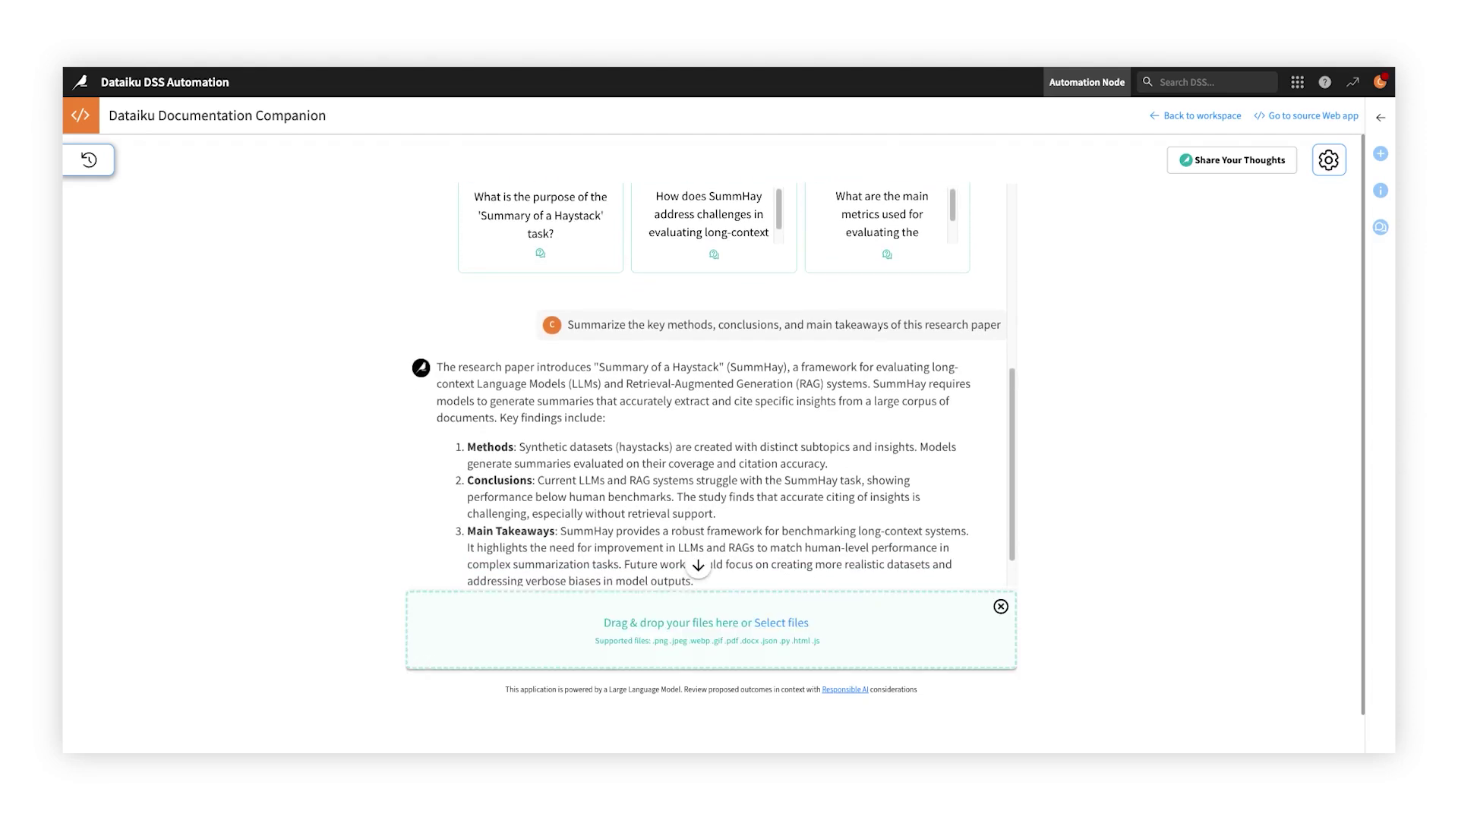
pyautogui.moveTo(456, 635); pyautogui.dragTo(642, 648)
pyautogui.click(1000, 654)
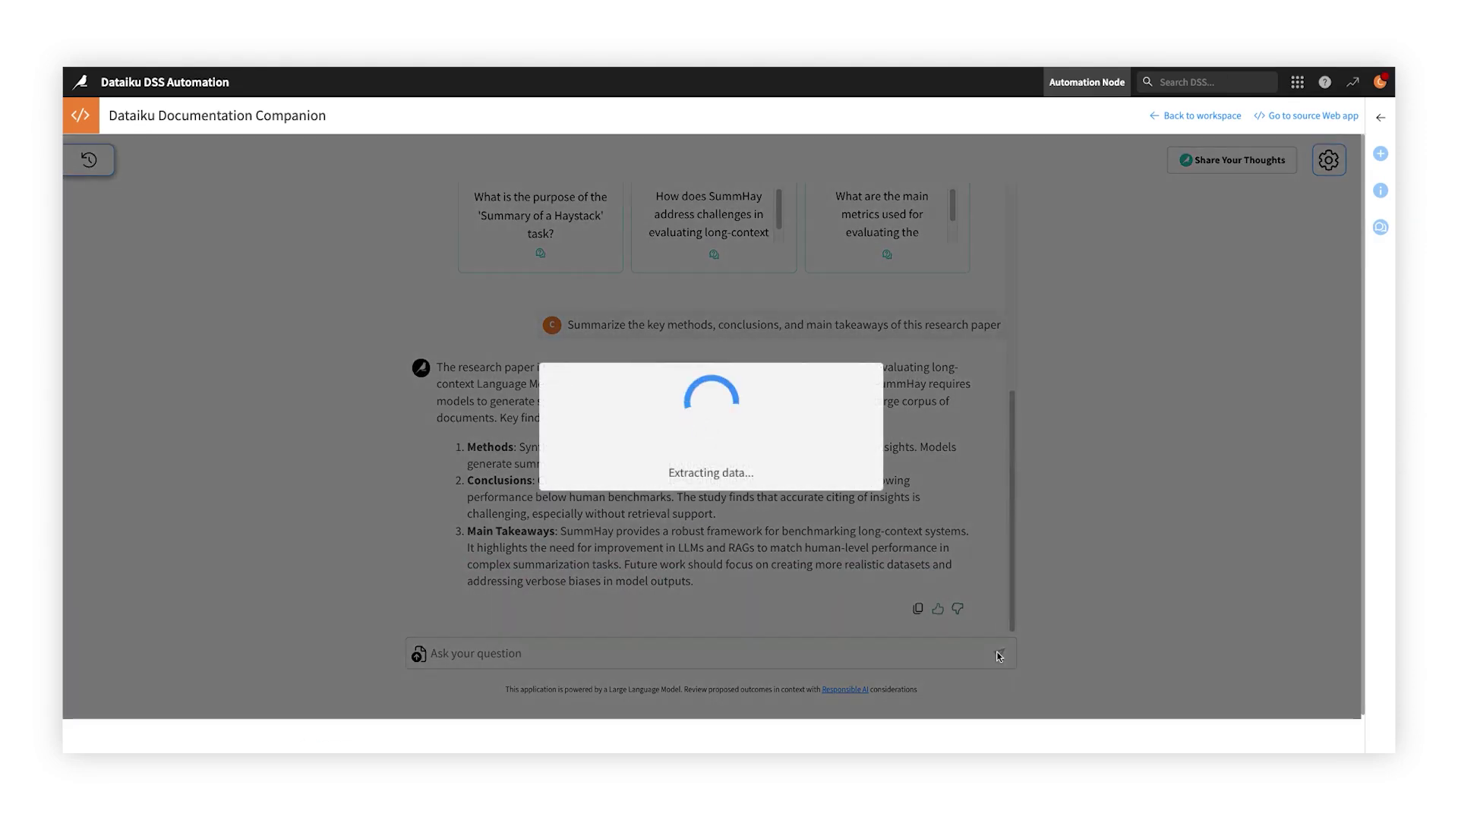
pyautogui.write('Create a caption and description for this image')
pyautogui.press('Return')
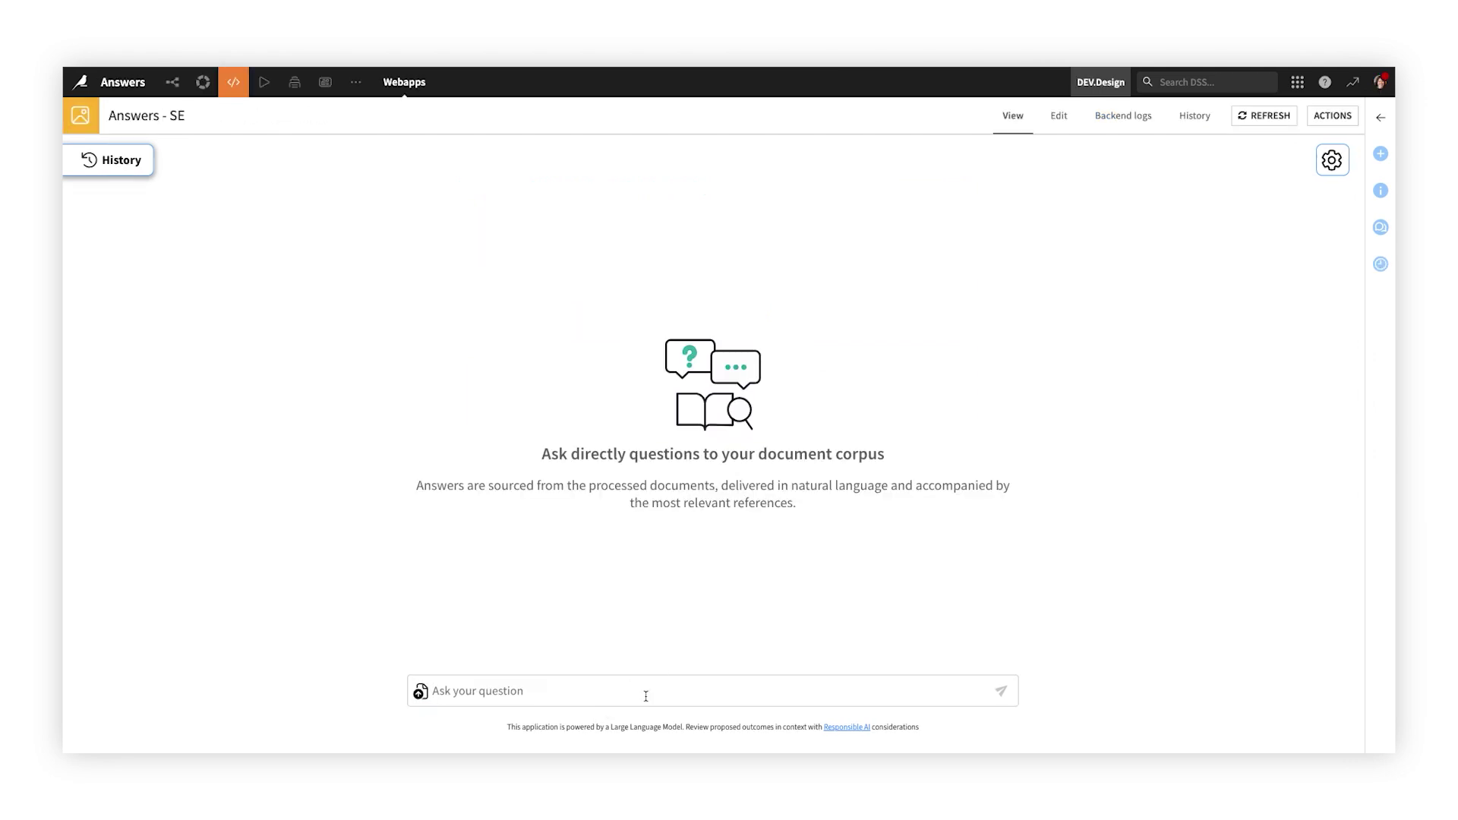
# Step: Paste and send the prompt asking for a modern office image of a team brainstorming
pyautogui.click(645, 696)
pyautogui.write('Generate an image of a modern, open-concept office with a collaborative workspace and diverse team members brainstorming around a whiteboard.')
pyautogui.press('Return')
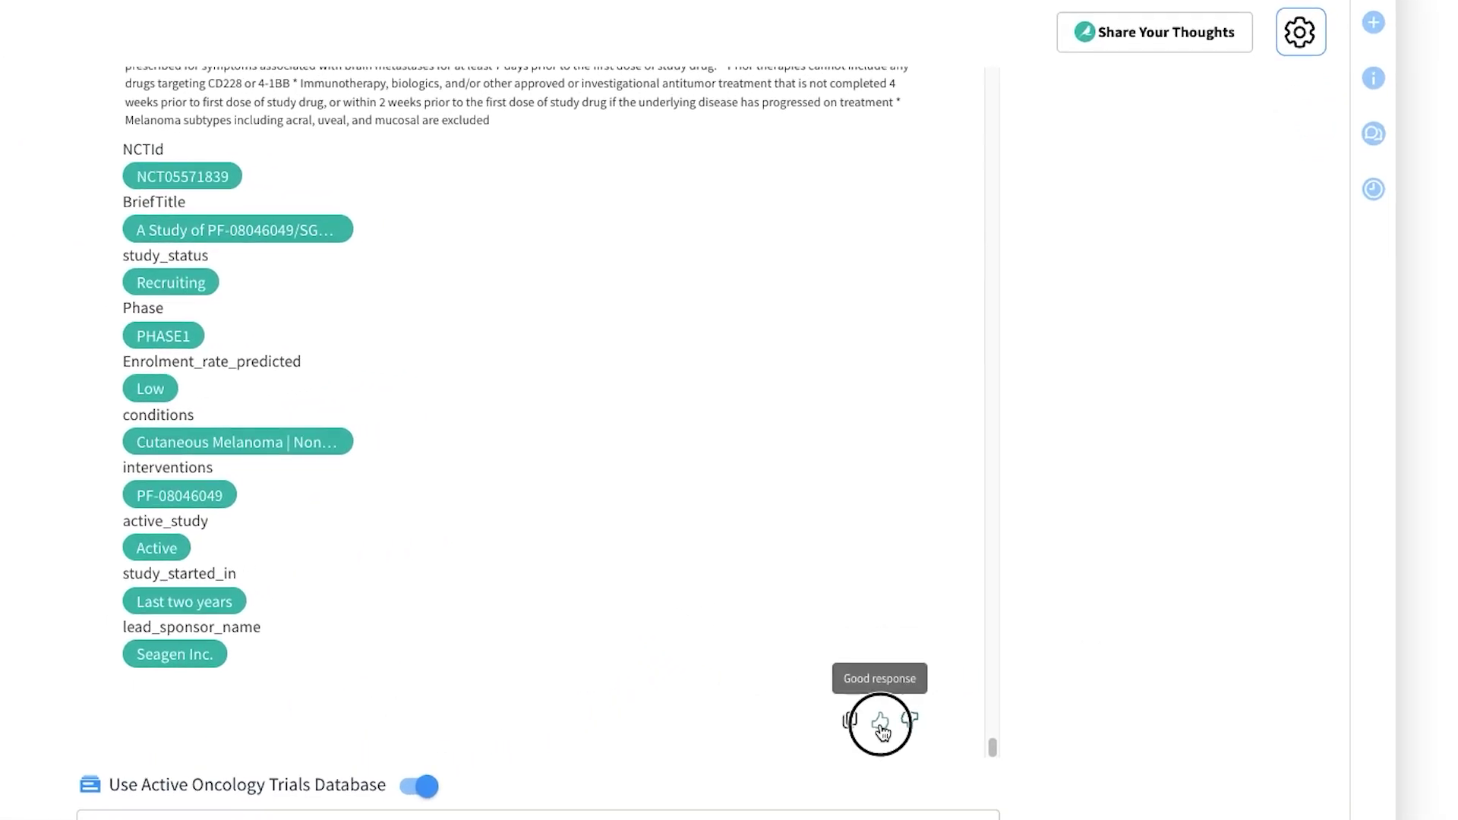
pyautogui.click(879, 723)
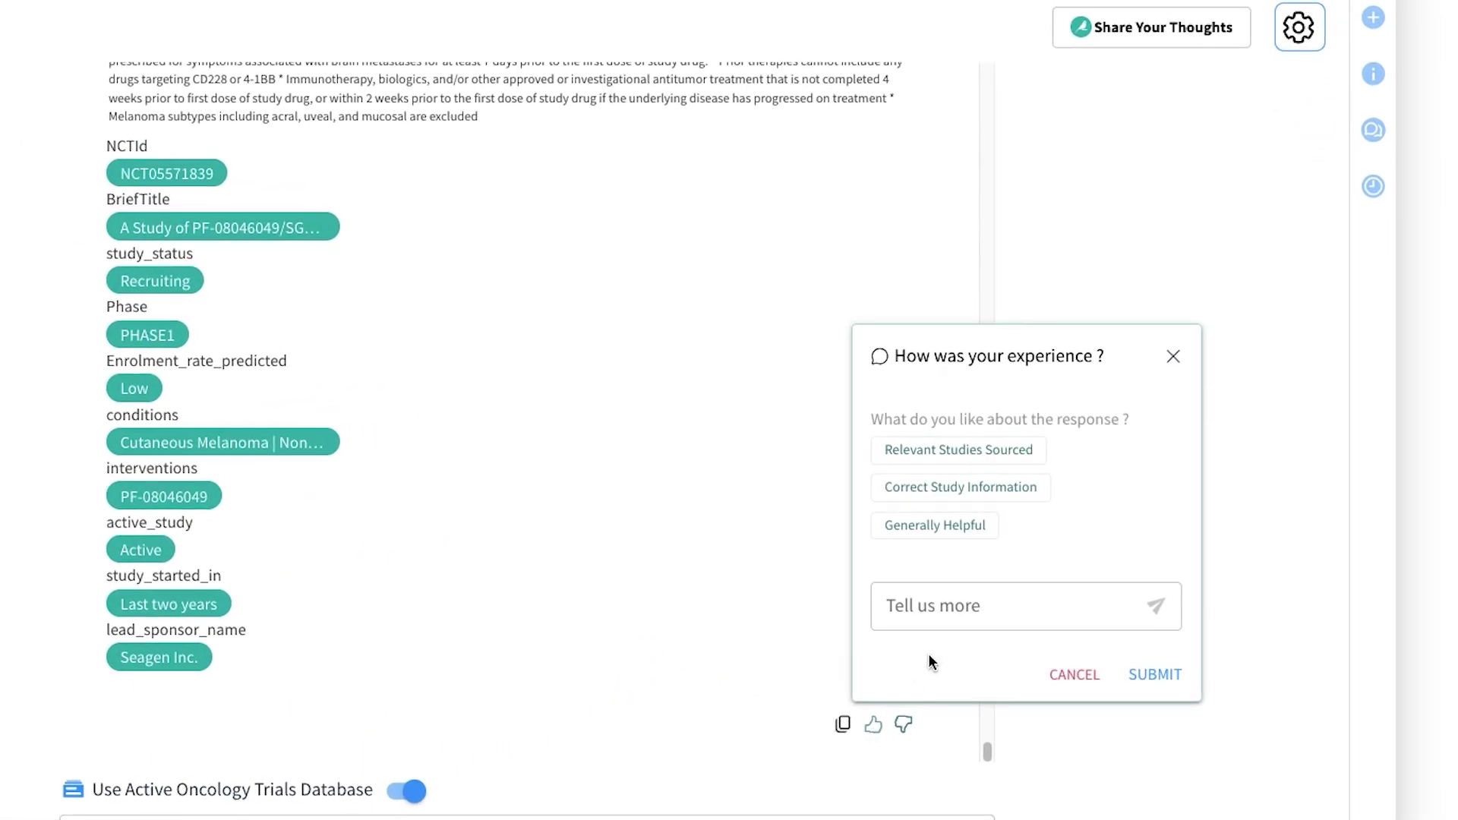
pyautogui.click(1074, 674)
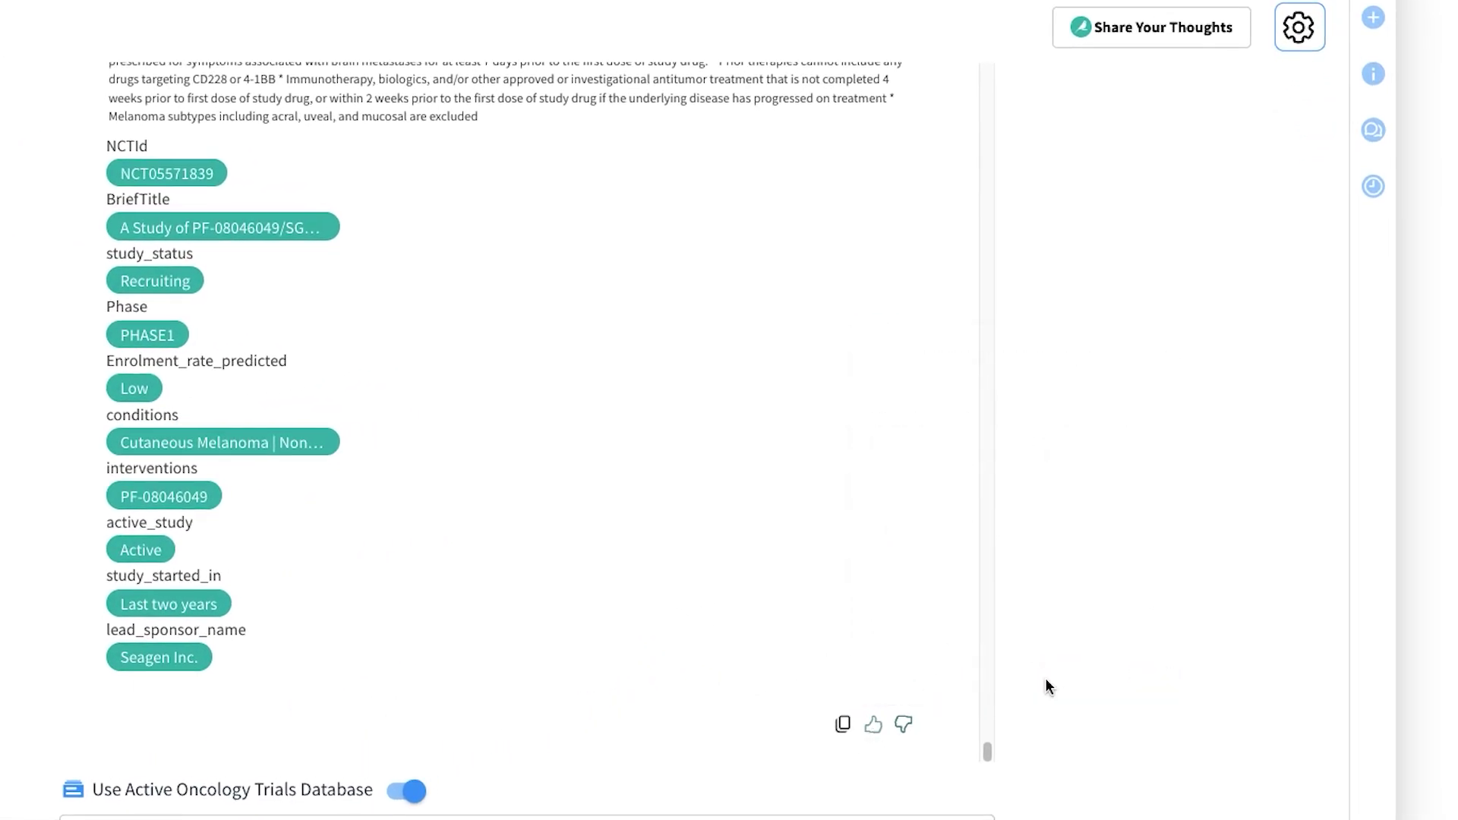
# Step: Open the Share Your Thoughts general feedback form and close it again
pyautogui.click(1147, 44)
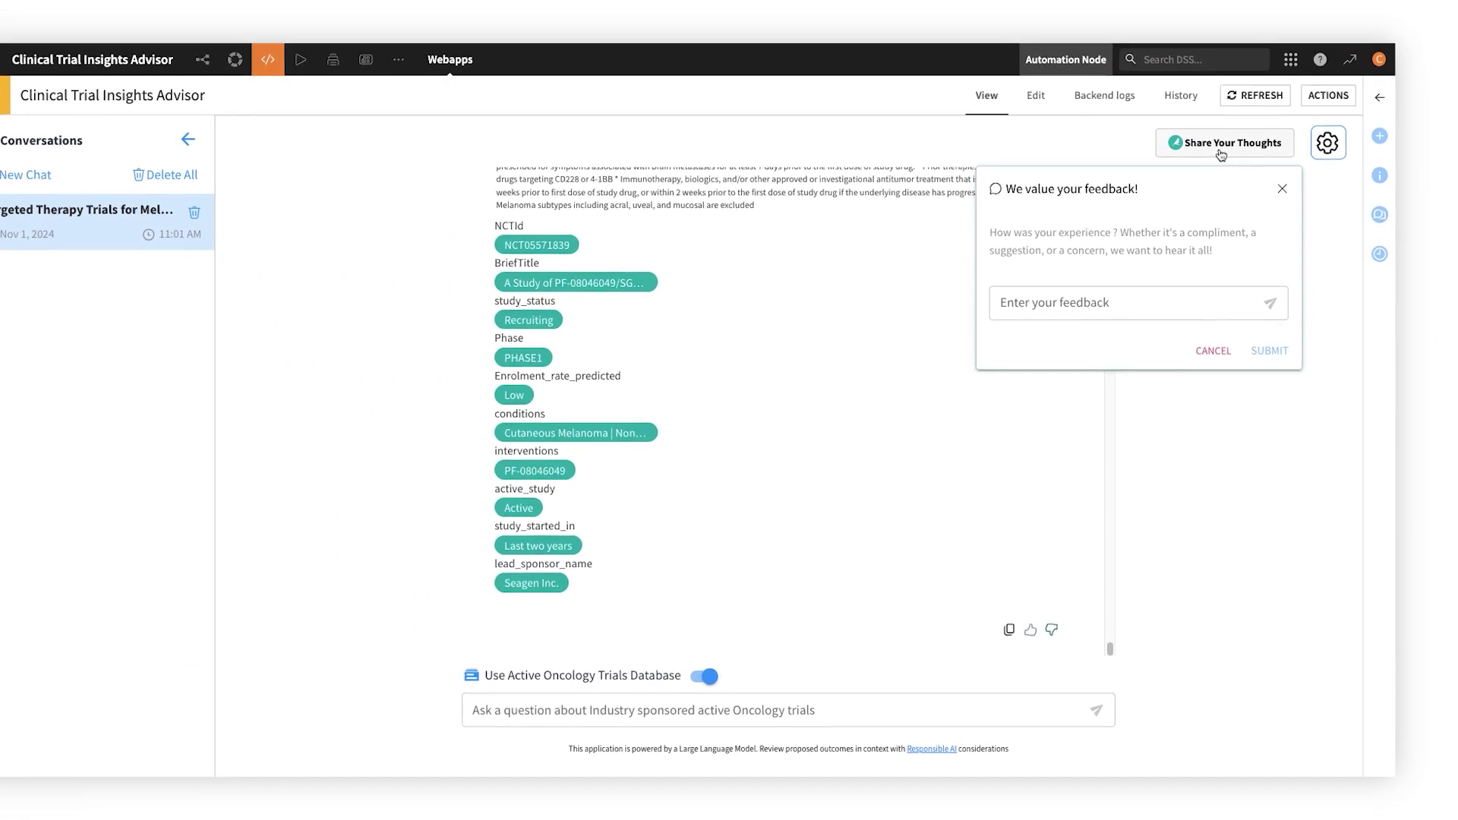
pyautogui.click(1282, 188)
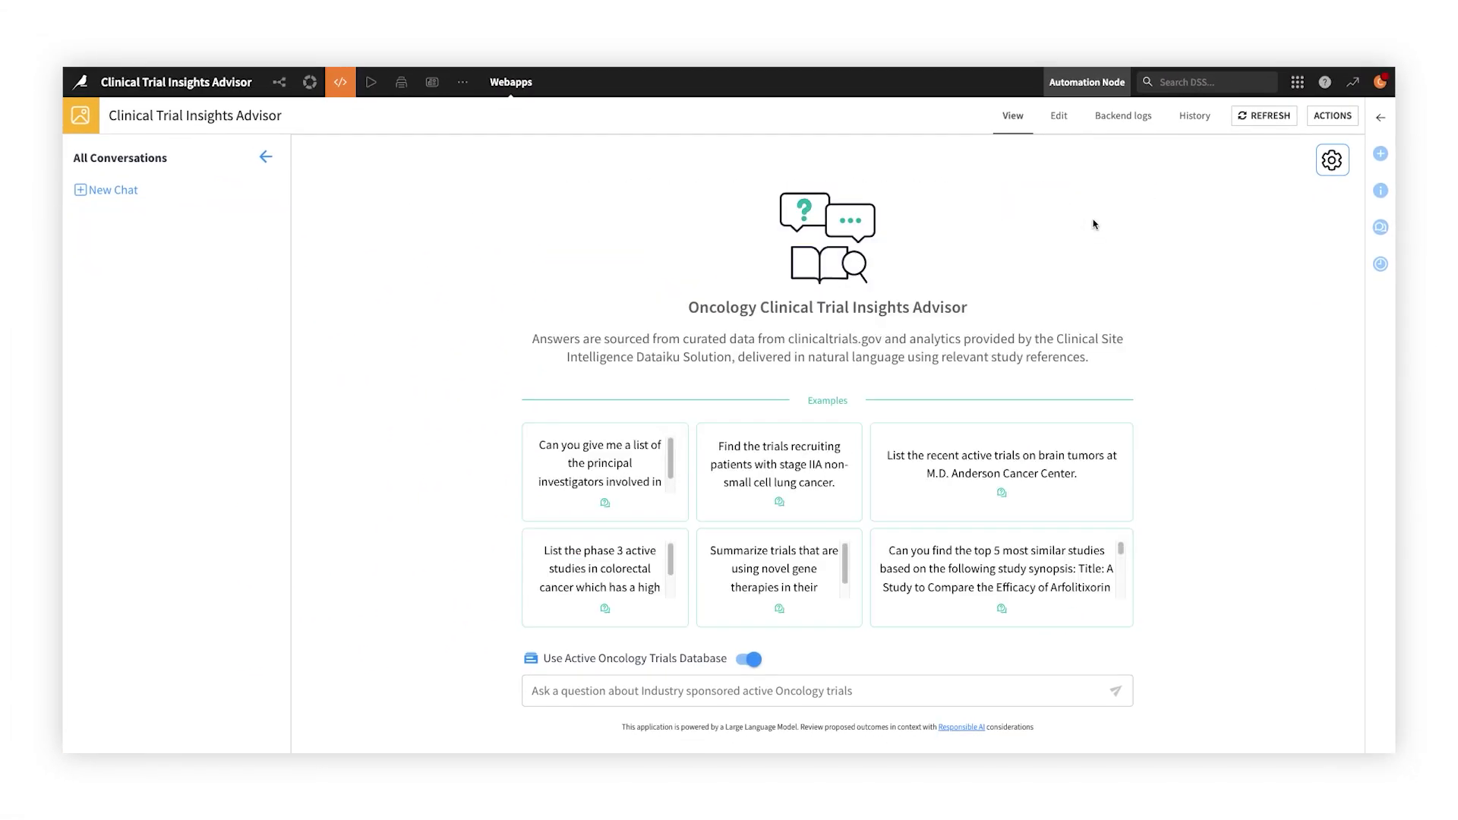
# Step: Open the webapp's configuration settings and scroll down through them
pyautogui.click(1068, 135)
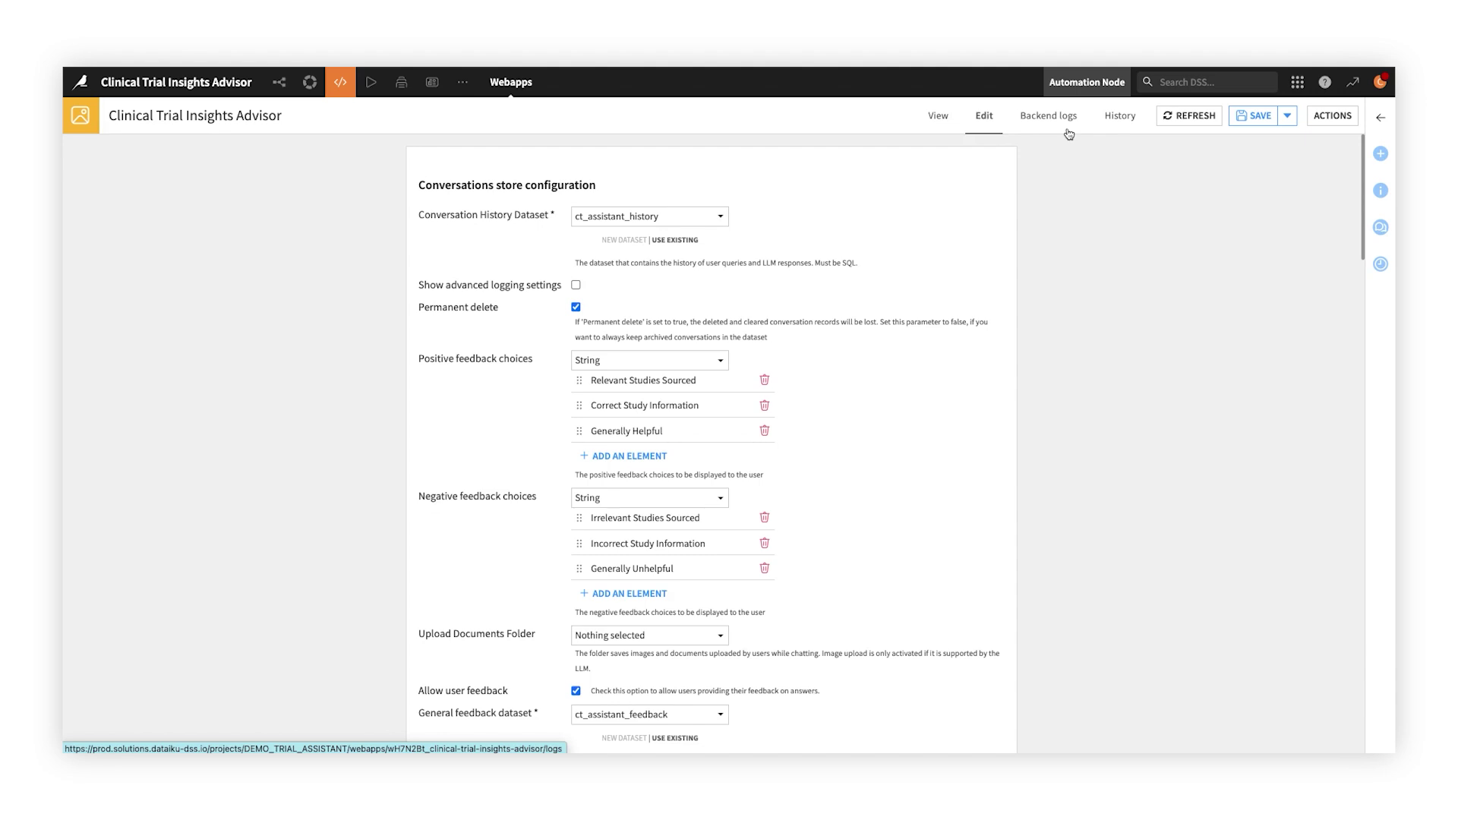
pyautogui.scroll(-1, 1064, 161)
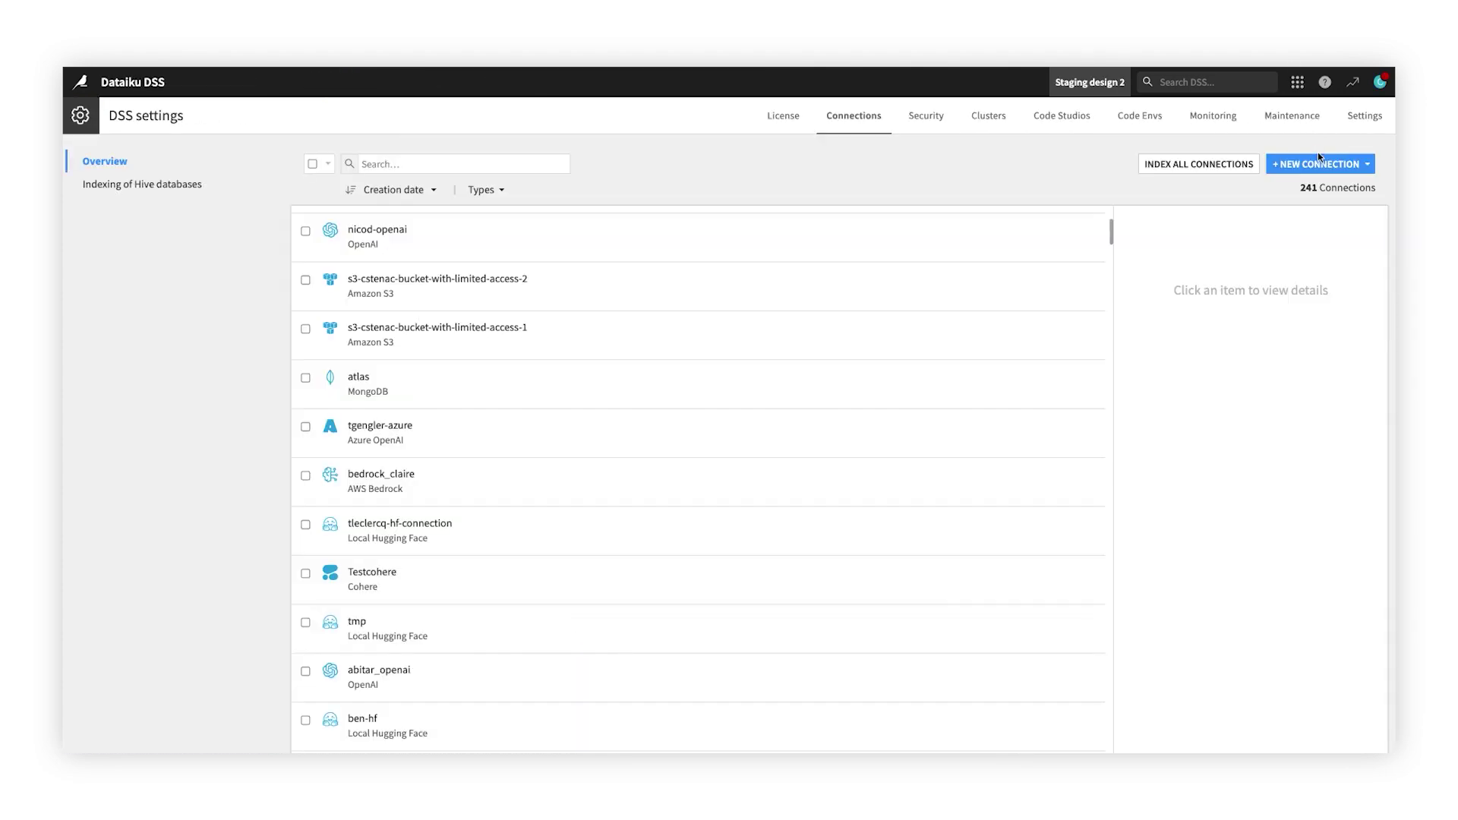
# Step: Open the nicod-openai OpenAI connection's settings from the Connections list
pyautogui.click(1319, 159)
pyautogui.scroll(-5, 1345, 423)
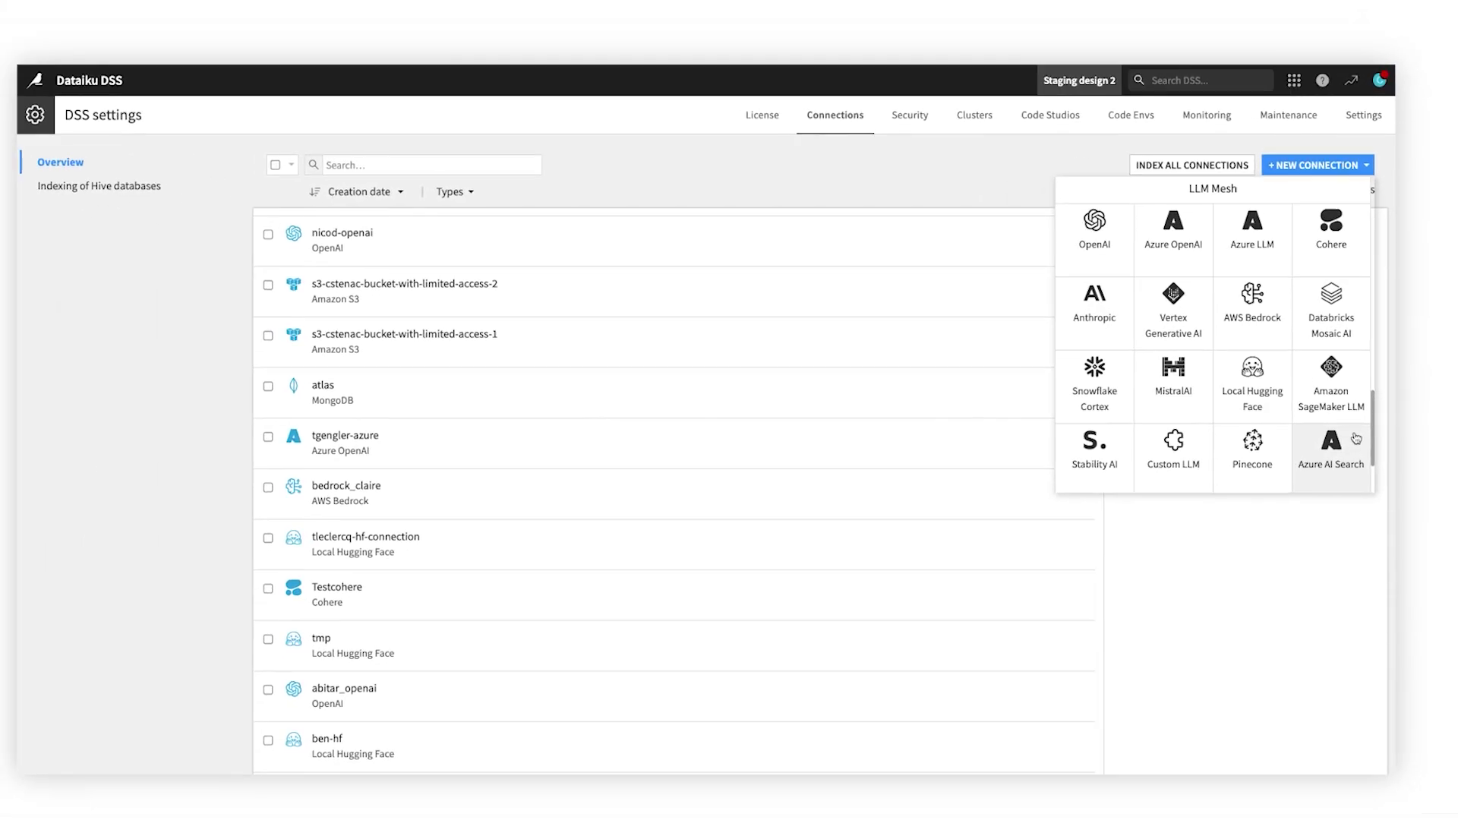
pyautogui.click(387, 228)
pyautogui.click(700, 608)
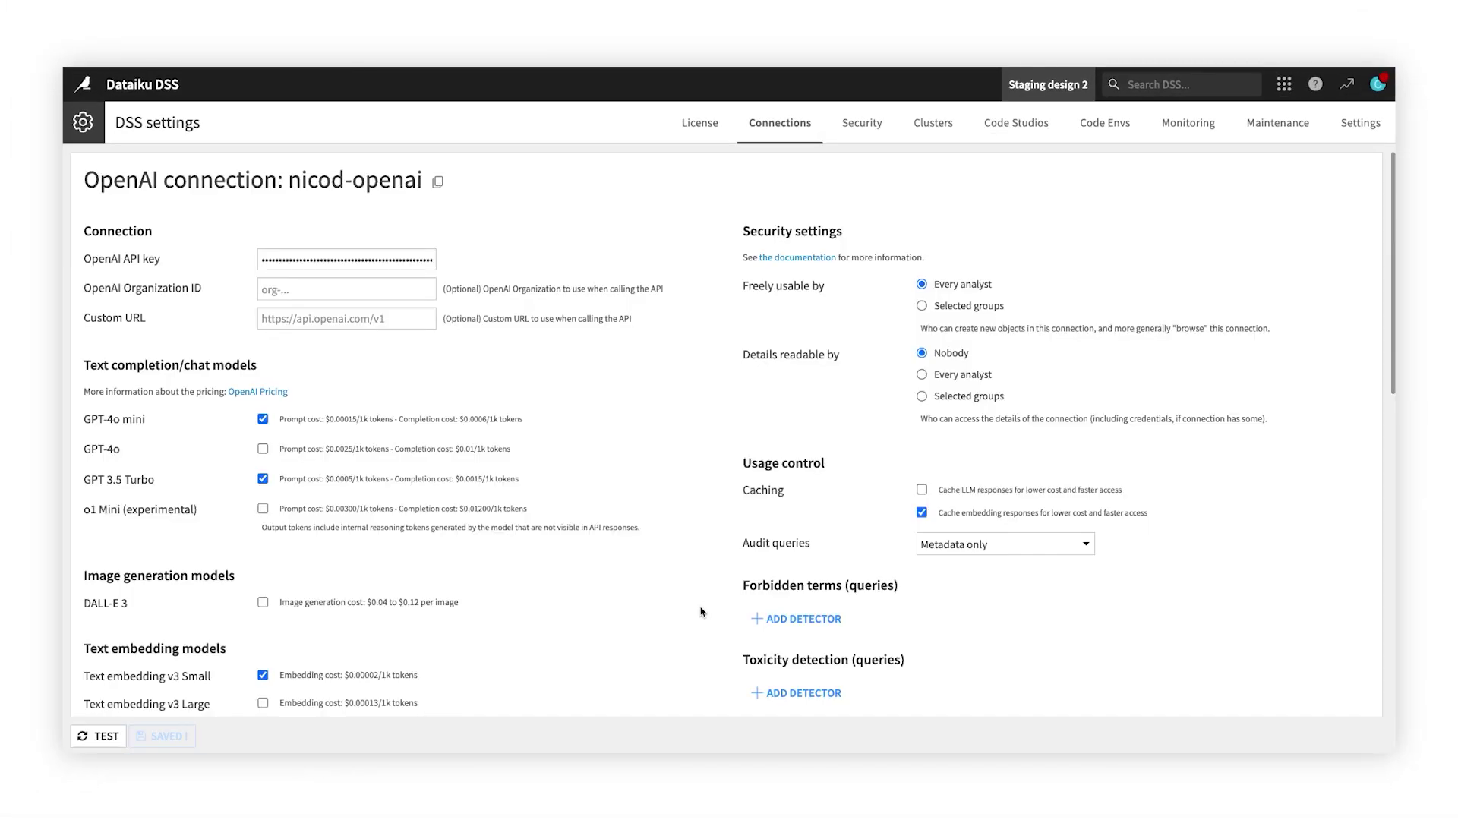
pyautogui.scroll(-3, 701, 611)
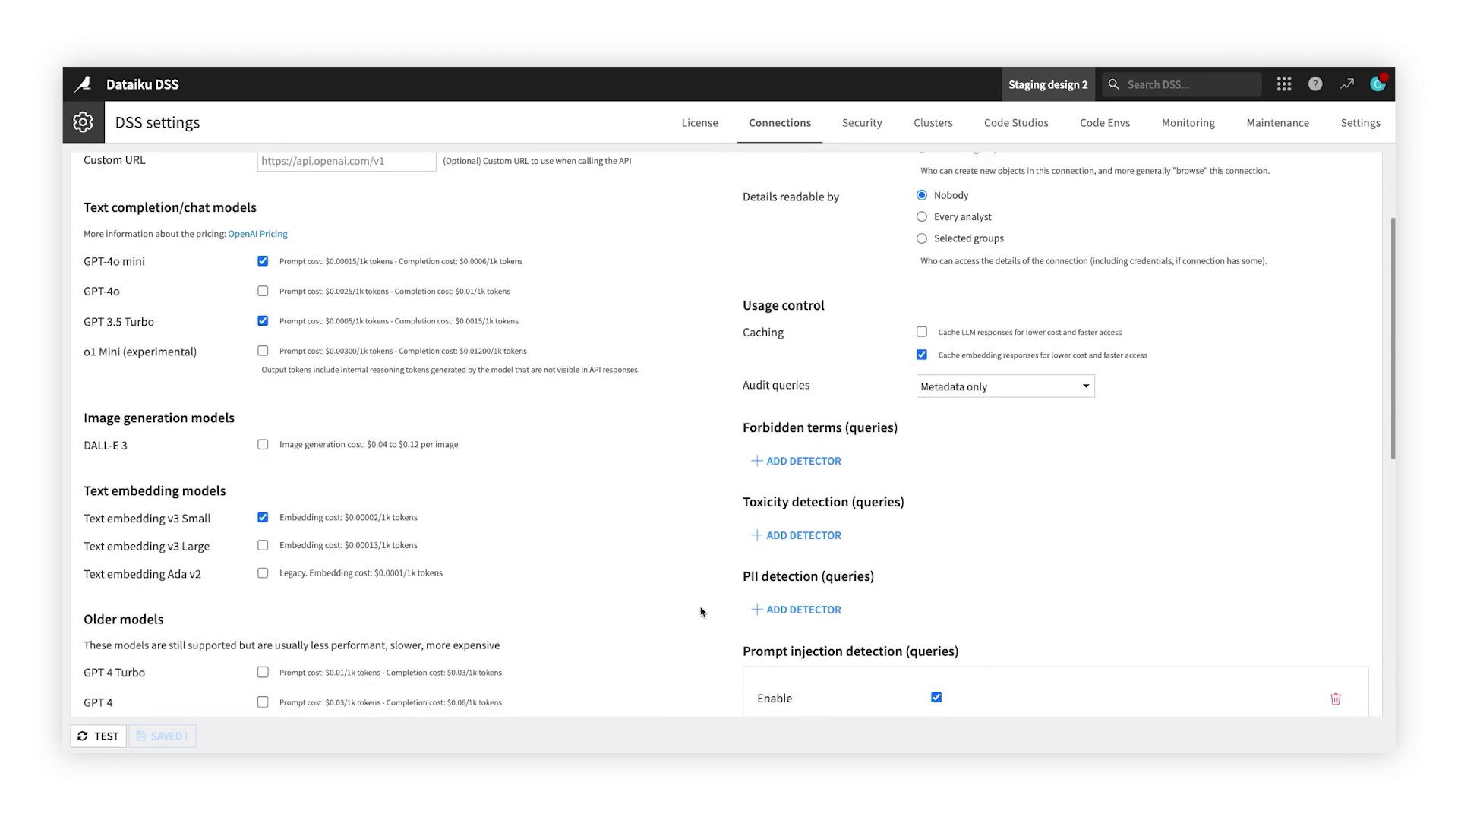
pyautogui.scroll(-1, 700, 612)
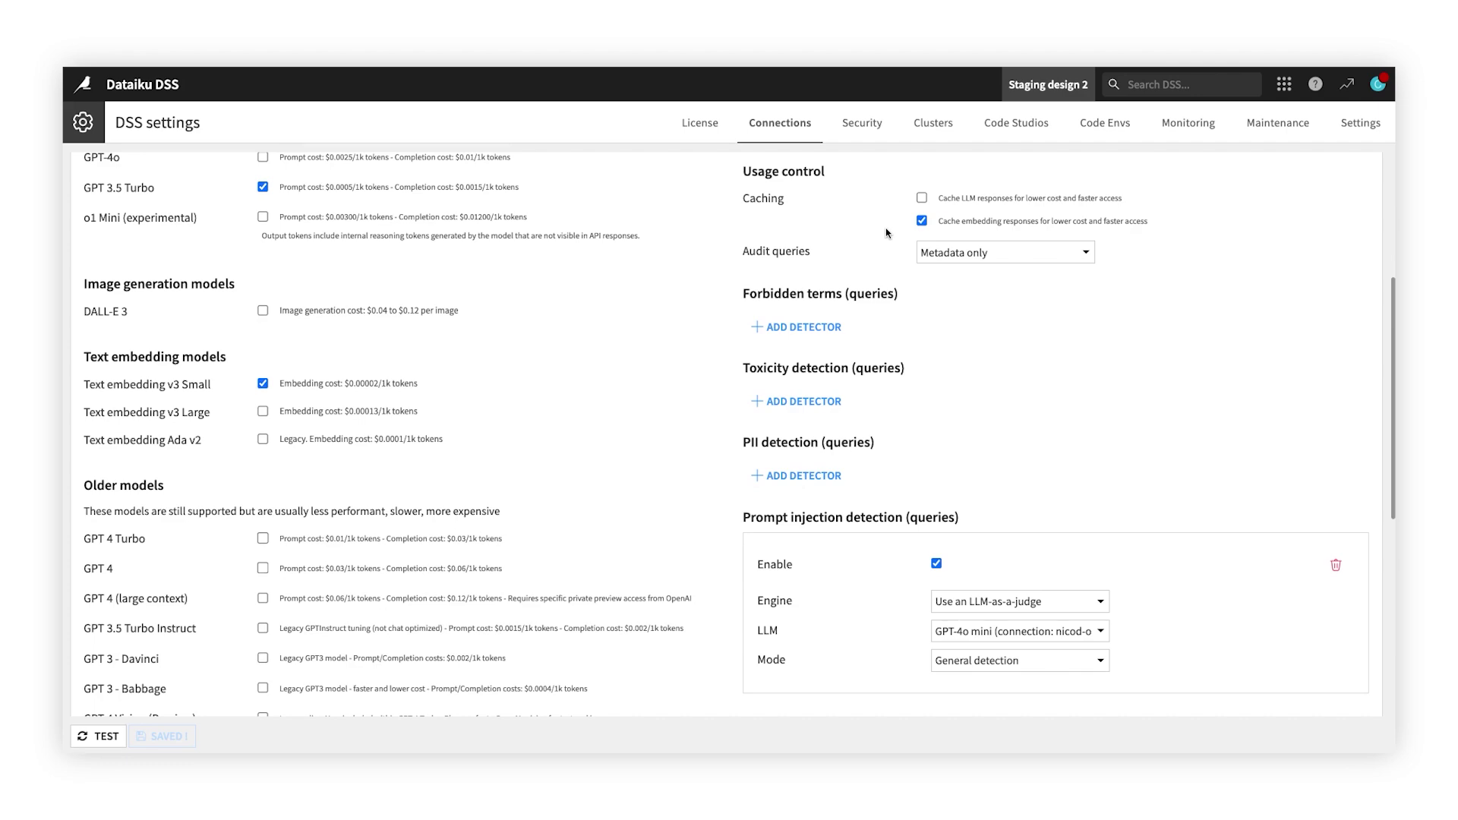
pyautogui.scroll(-3, 886, 232)
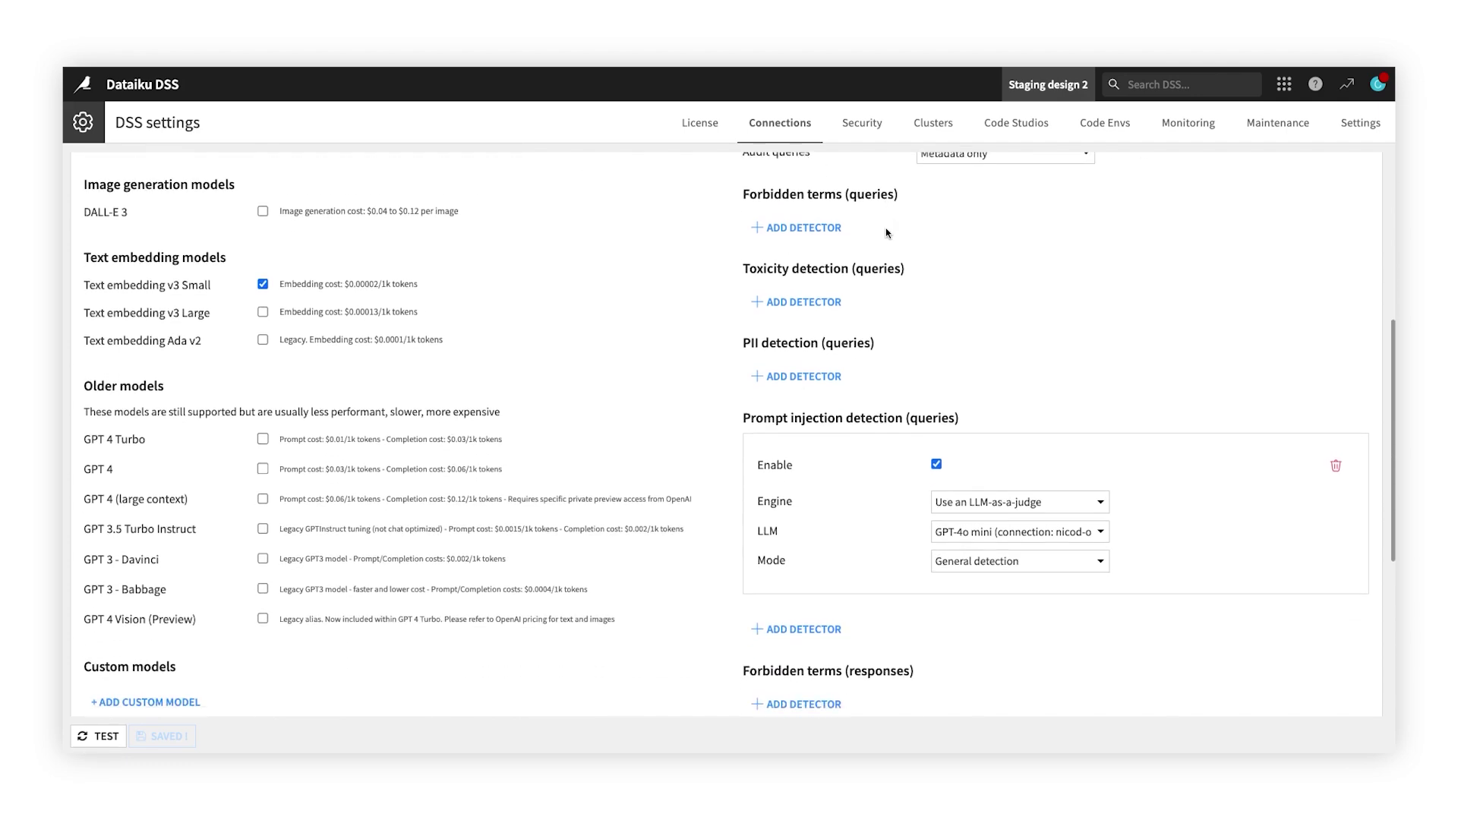
pyautogui.scroll(-1, 886, 232)
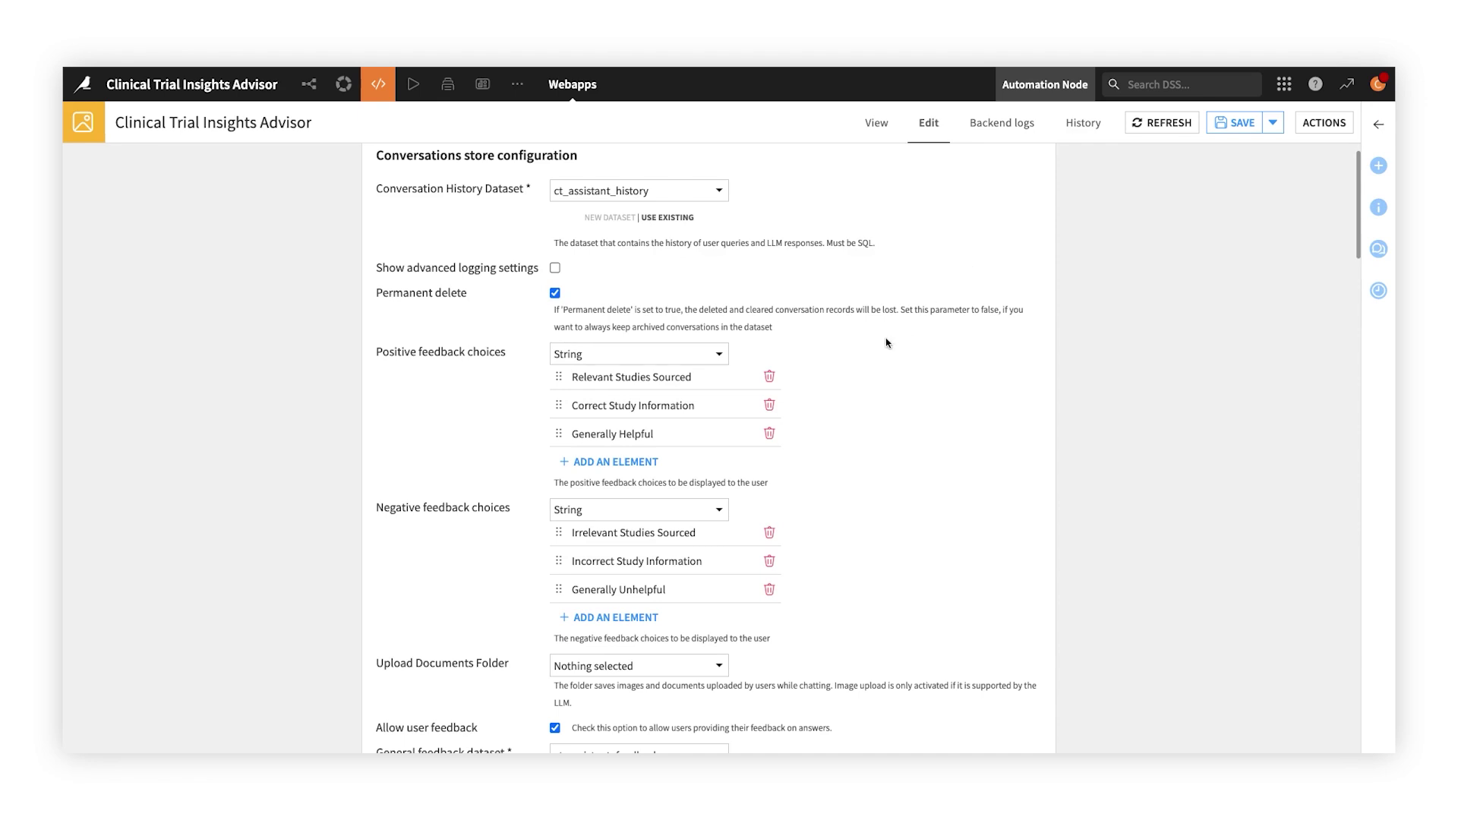
# Step: Confirm the Clinical Trial Insights Advisor's Retrieval Method stays on knowledge bank retrieval
pyautogui.scroll(-2, 794, 589)
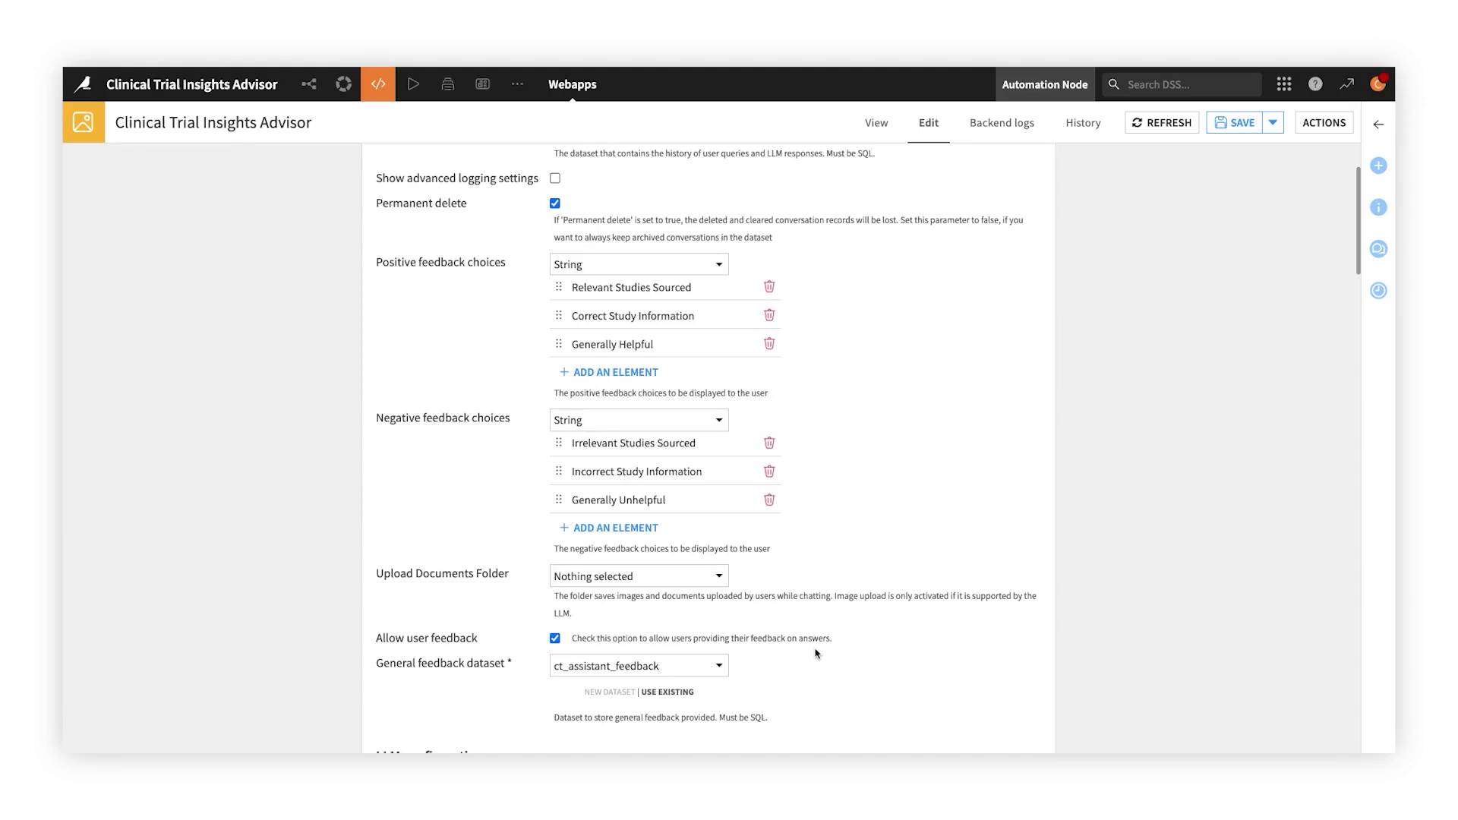
pyautogui.scroll(-8, 815, 654)
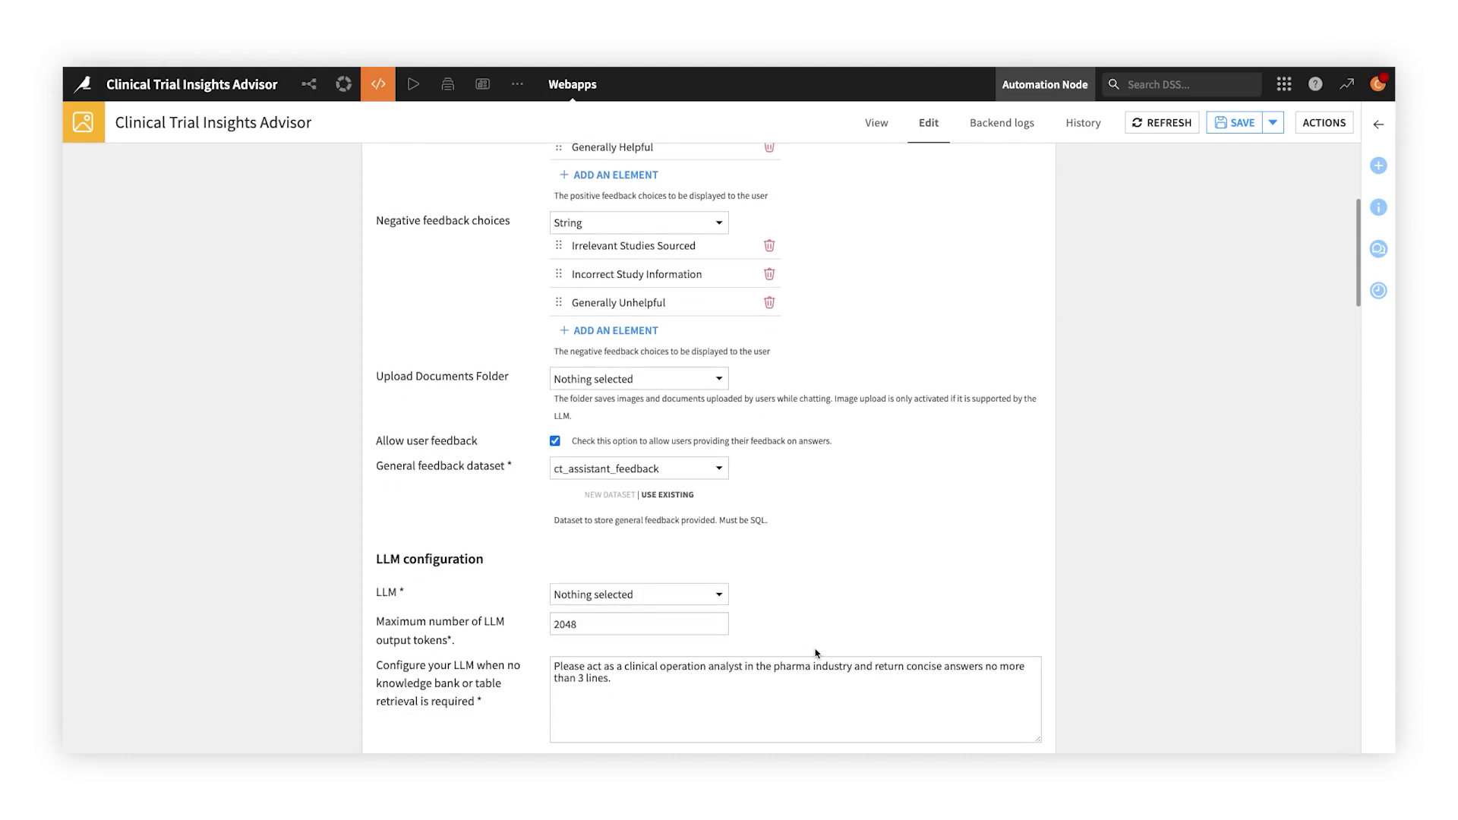
pyautogui.scroll(-4, 815, 649)
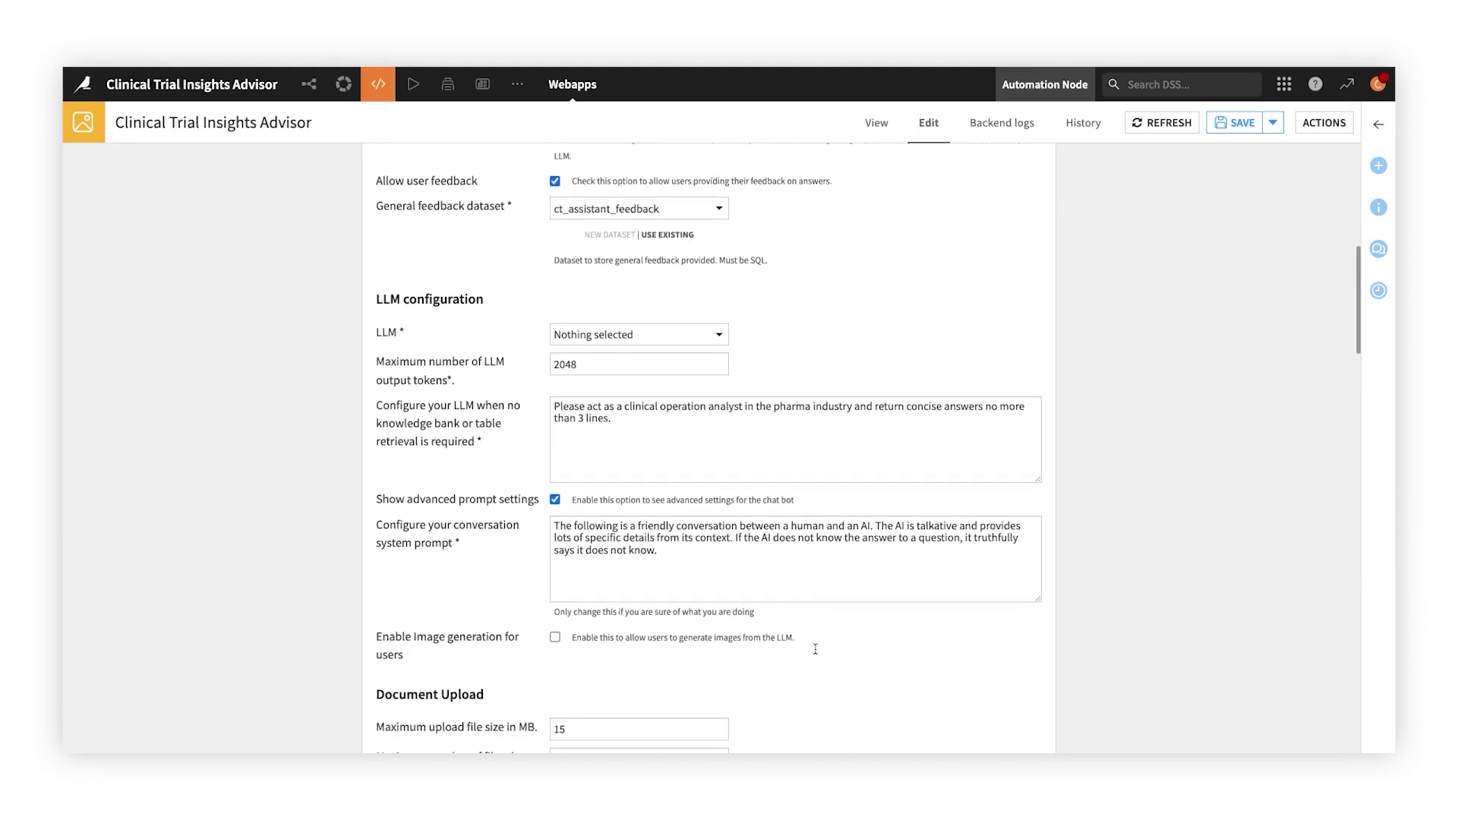
pyautogui.scroll(-1, 815, 650)
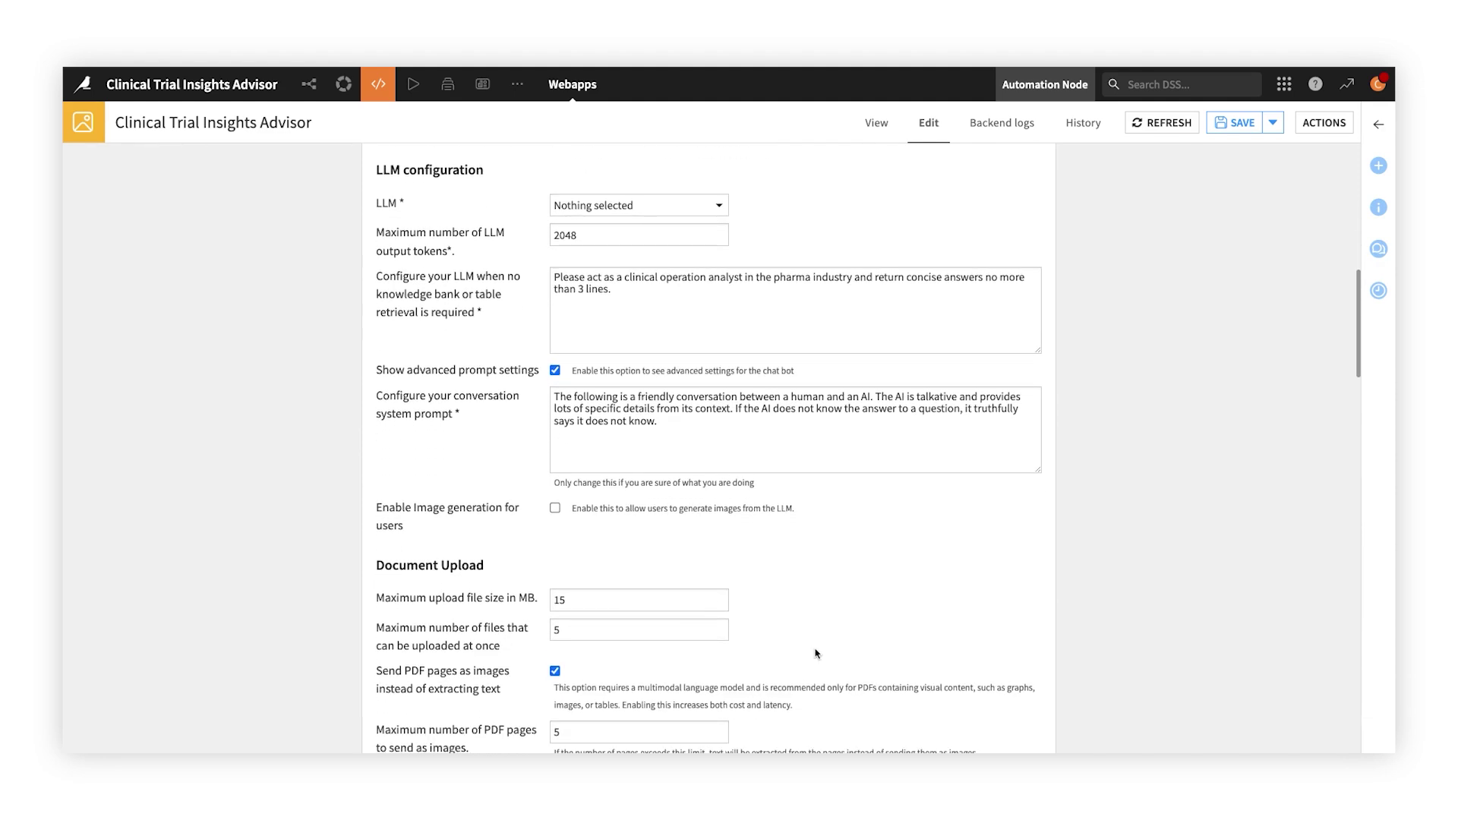
pyautogui.scroll(-8, 815, 653)
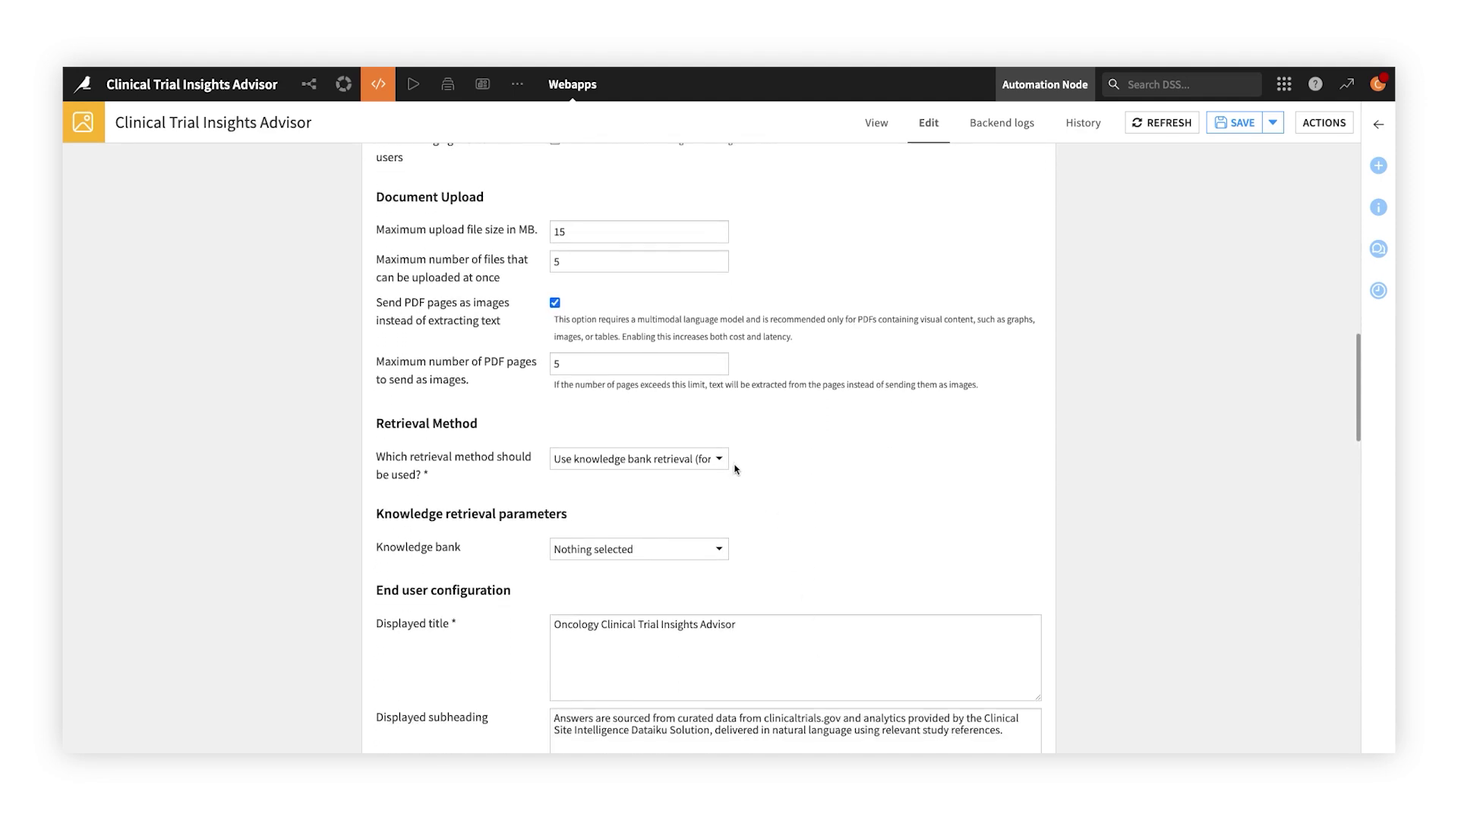
pyautogui.click(727, 460)
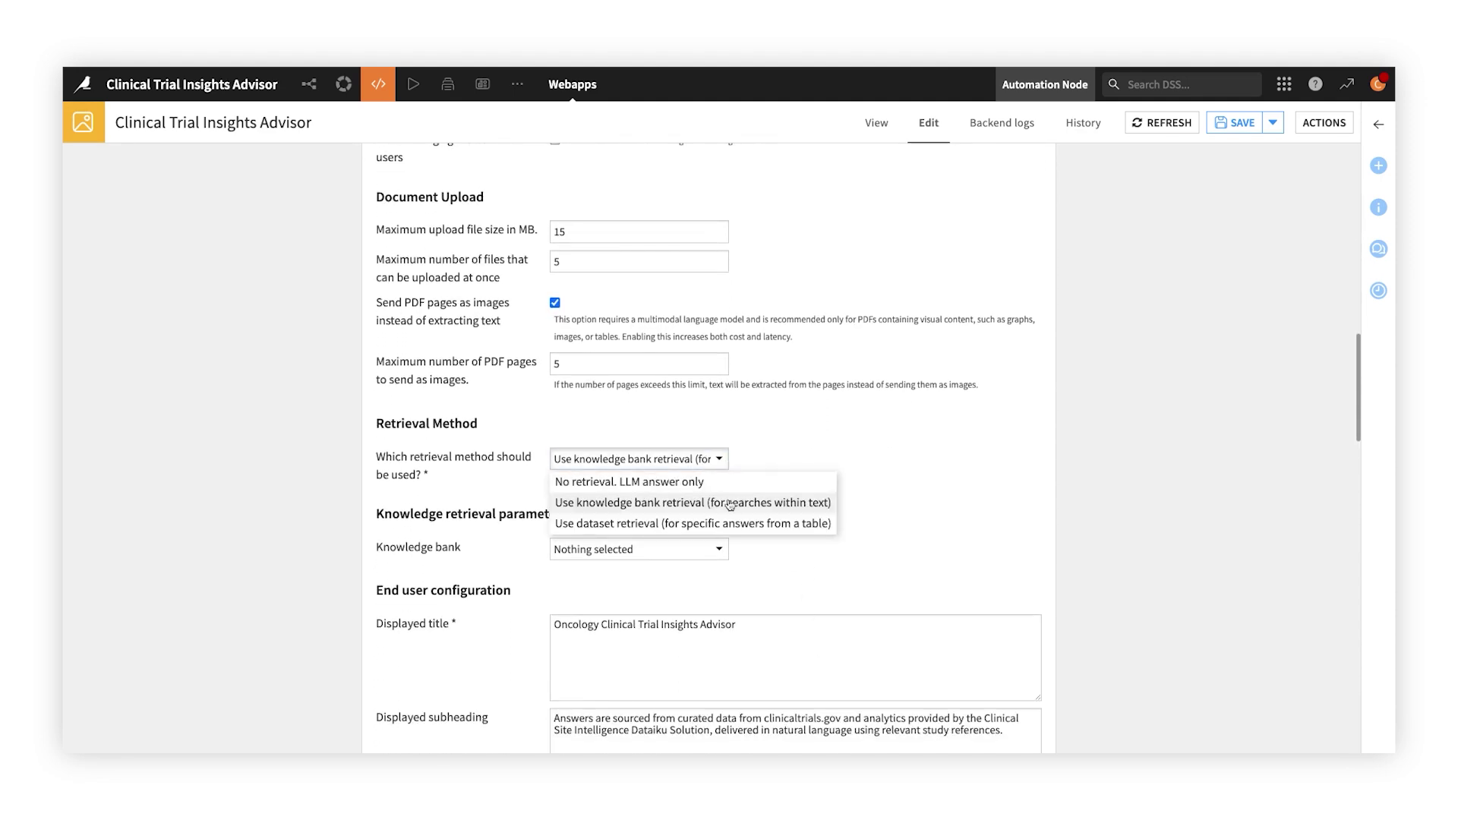
pyautogui.click(761, 583)
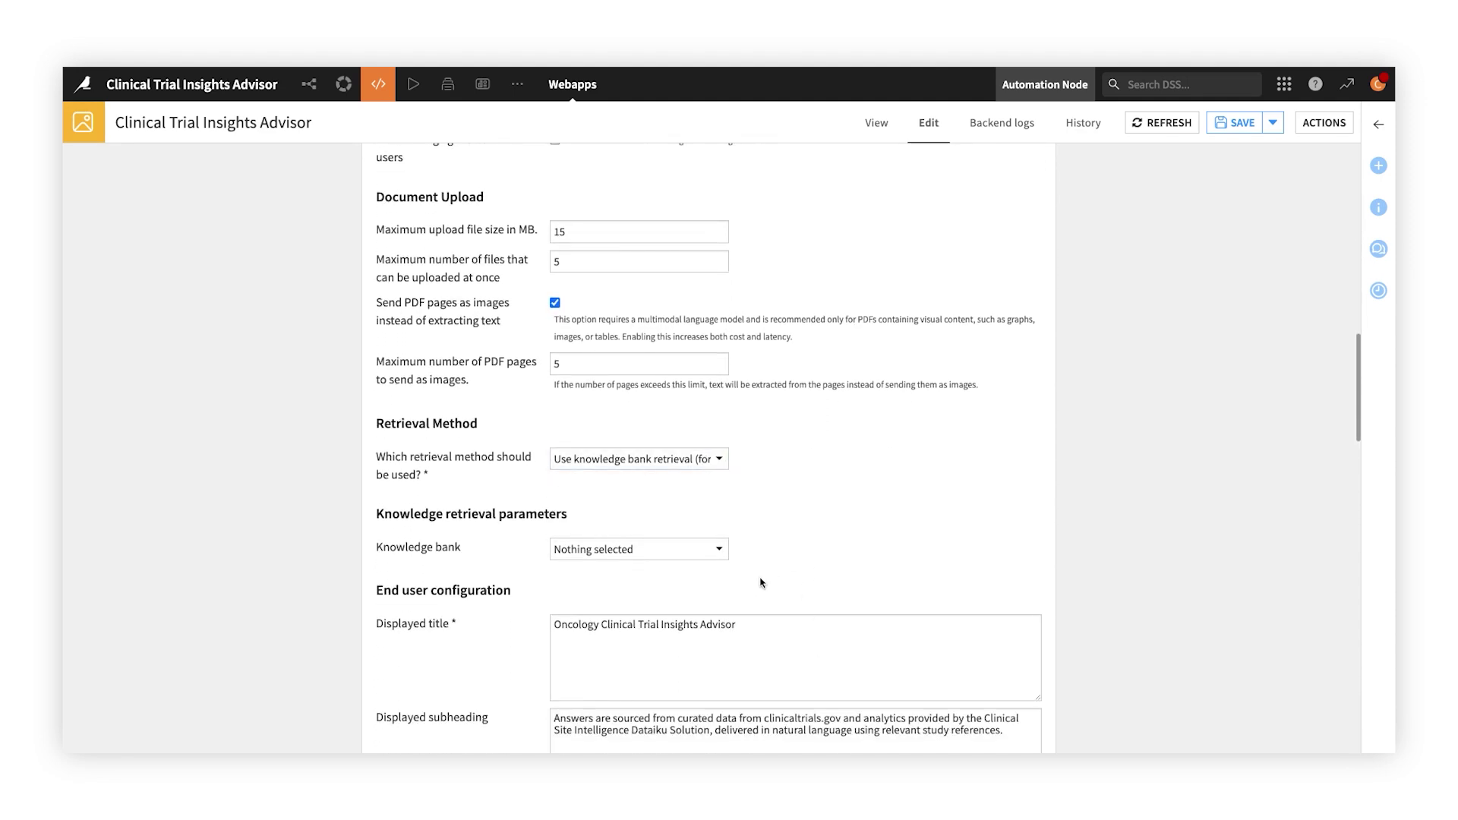
pyautogui.scroll(-5, 761, 584)
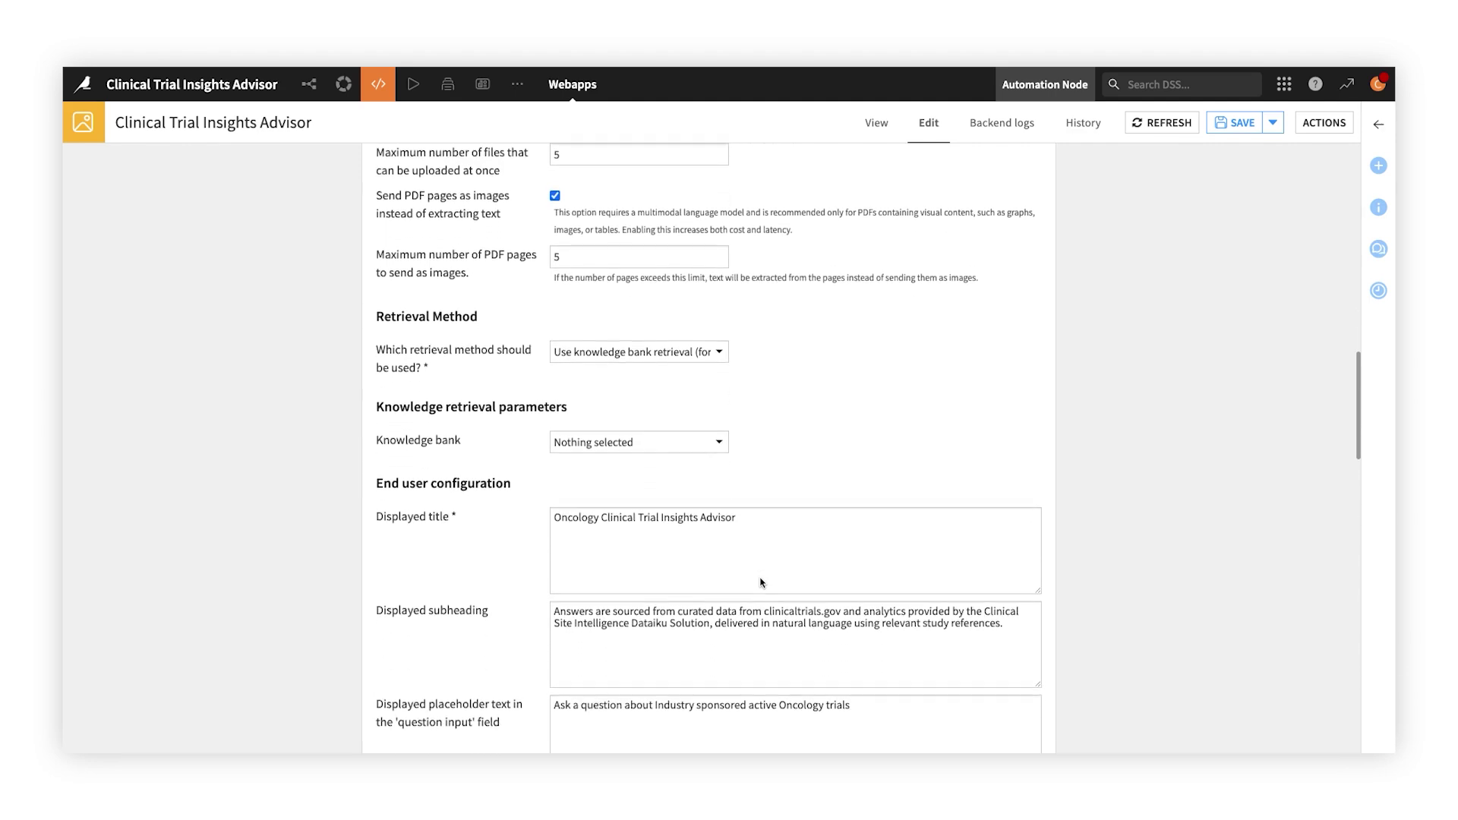
pyautogui.scroll(-2, 761, 583)
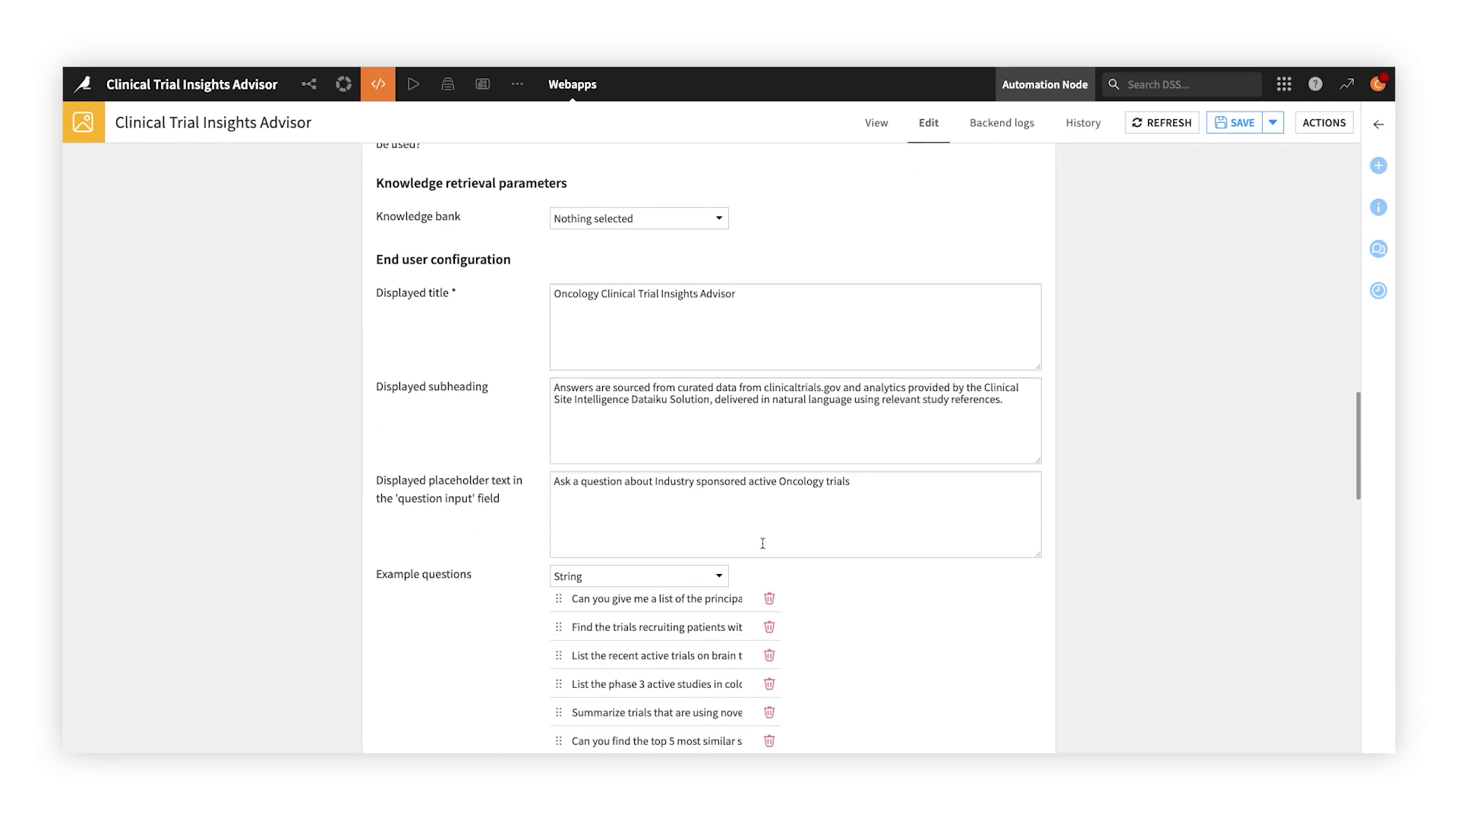
pyautogui.scroll(-3, 772, 485)
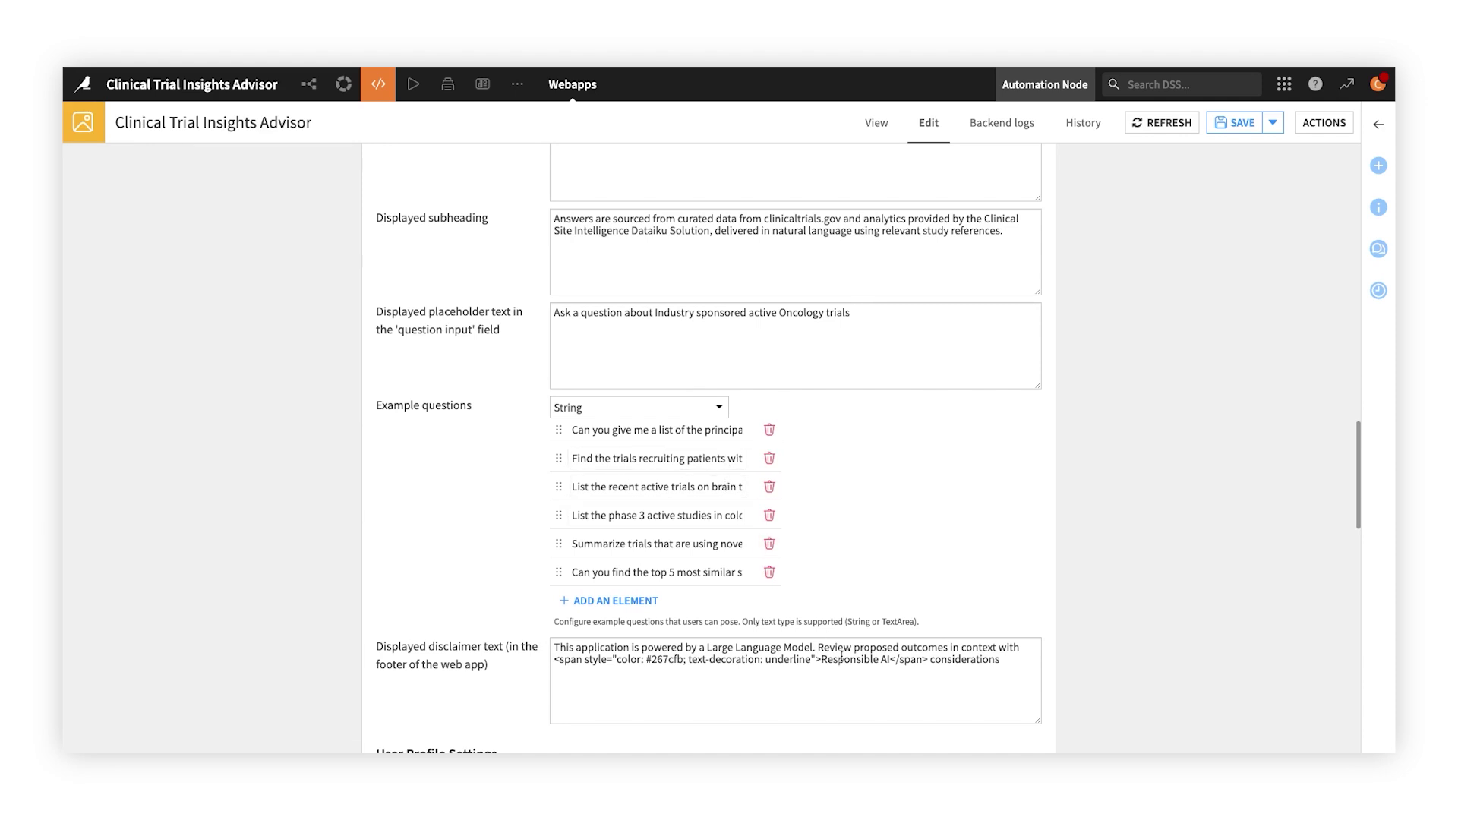
pyautogui.scroll(-5, 841, 657)
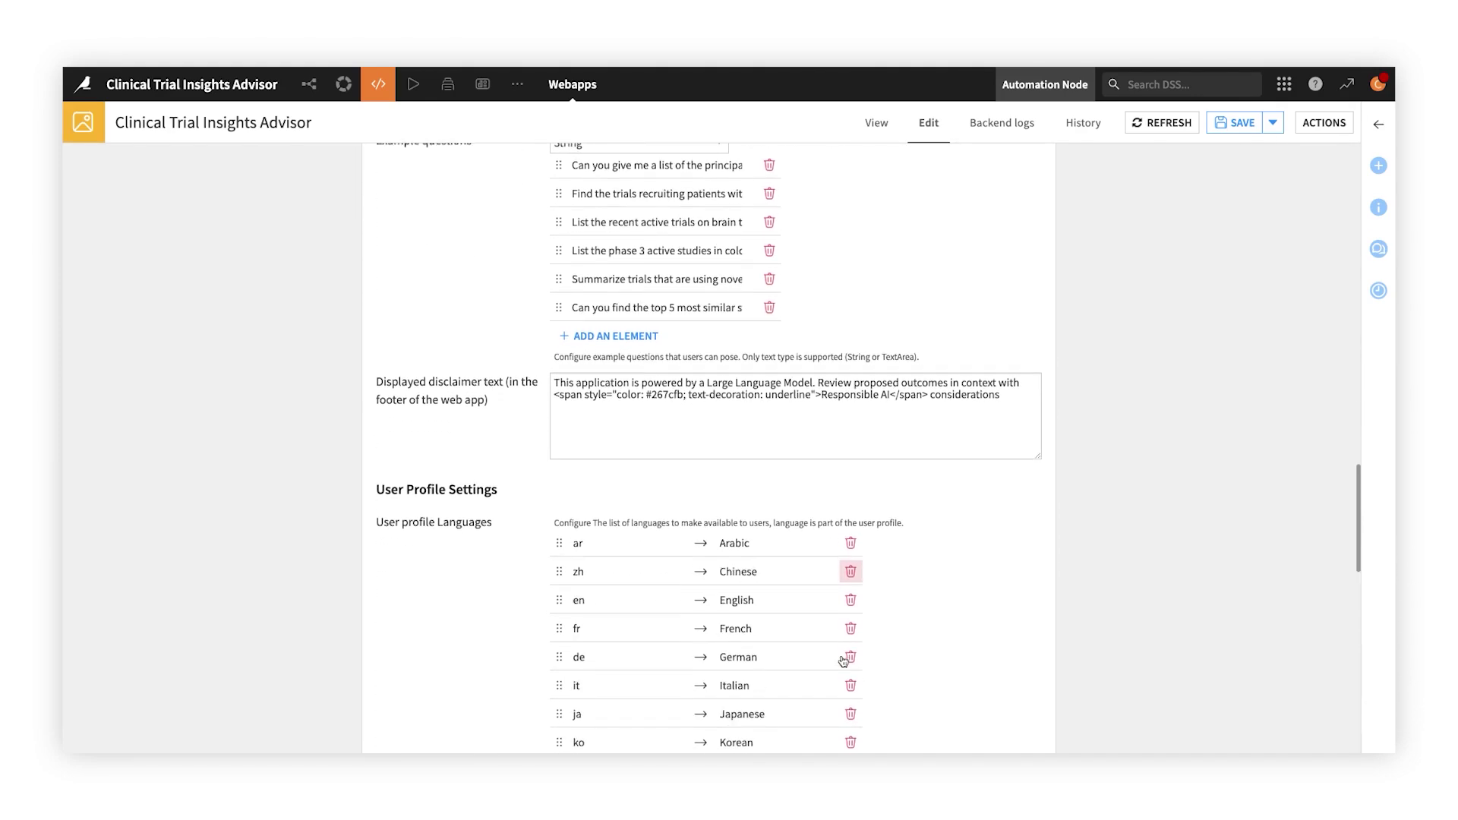
pyautogui.scroll(-3, 843, 661)
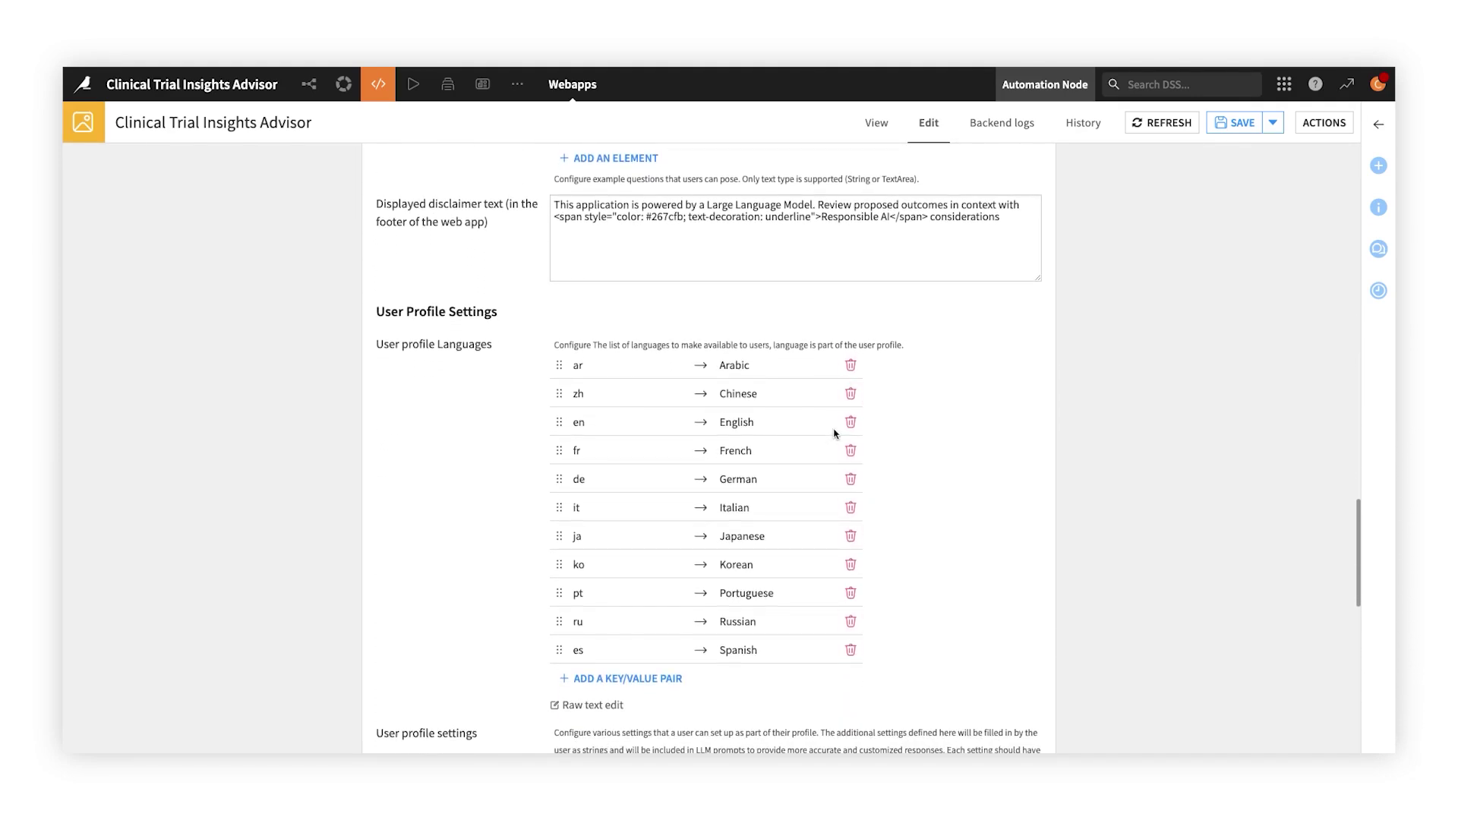
pyautogui.scroll(-4, 845, 496)
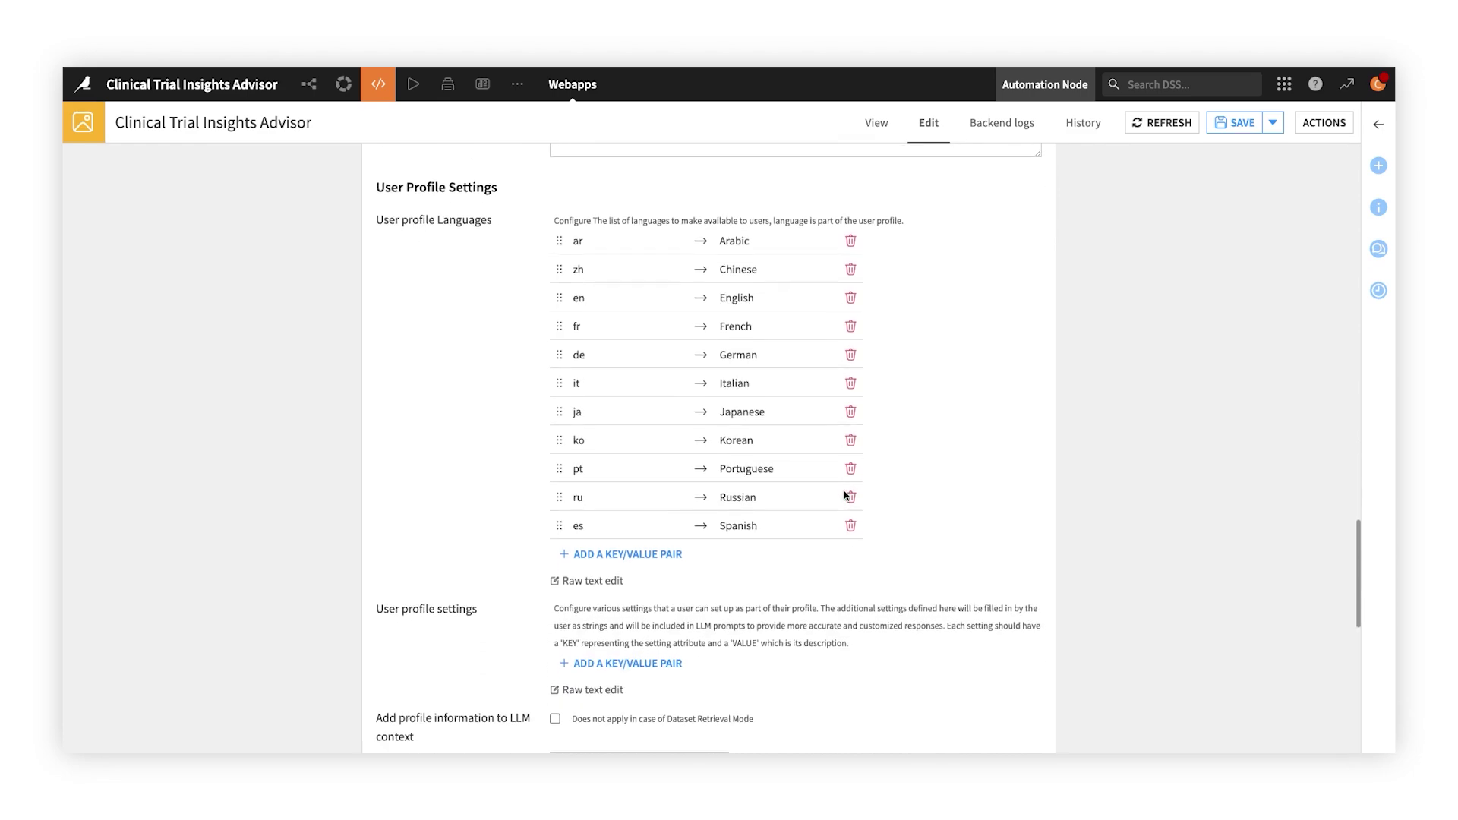
pyautogui.scroll(-2, 844, 495)
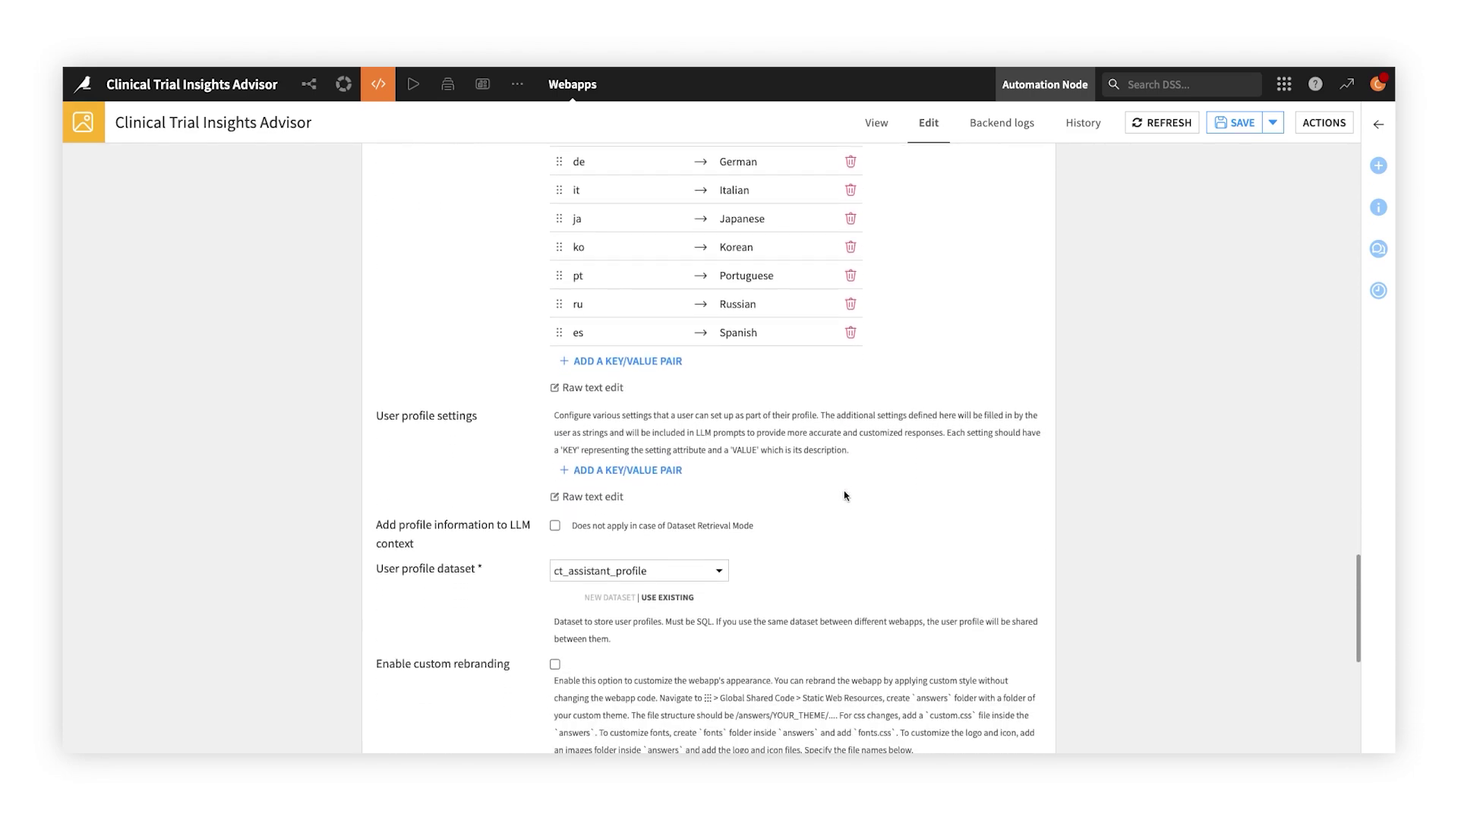